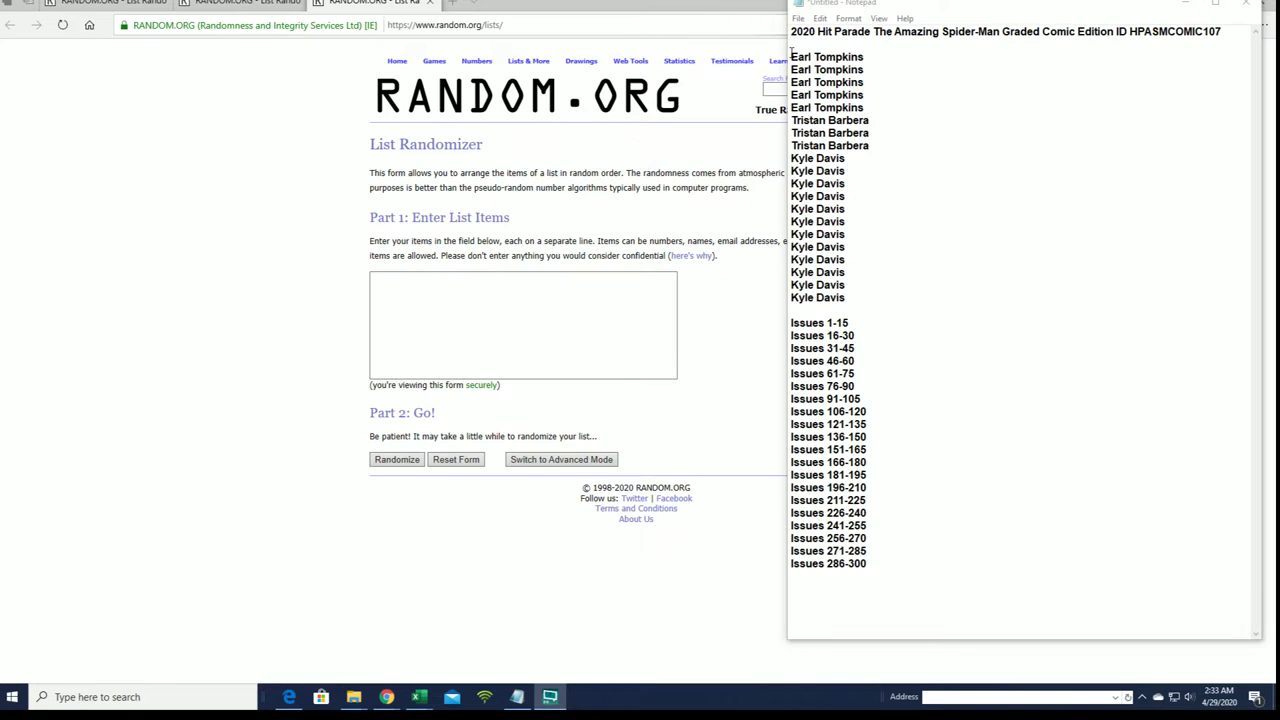
Copy the full list of owner names from the notes into the List Randomizer's item field.
left_click_drag(791, 56, 880, 298)
right_click(857, 215)
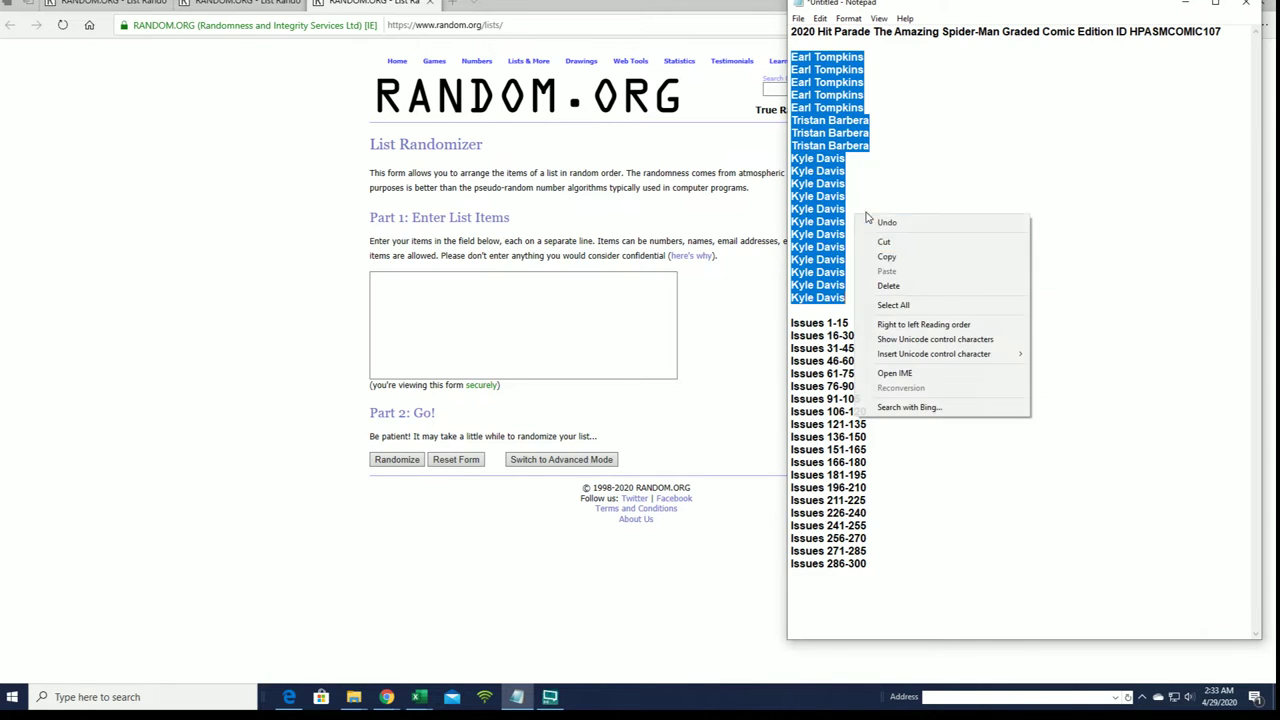
left_click(907, 257)
right_click(508, 272)
left_click(531, 297)
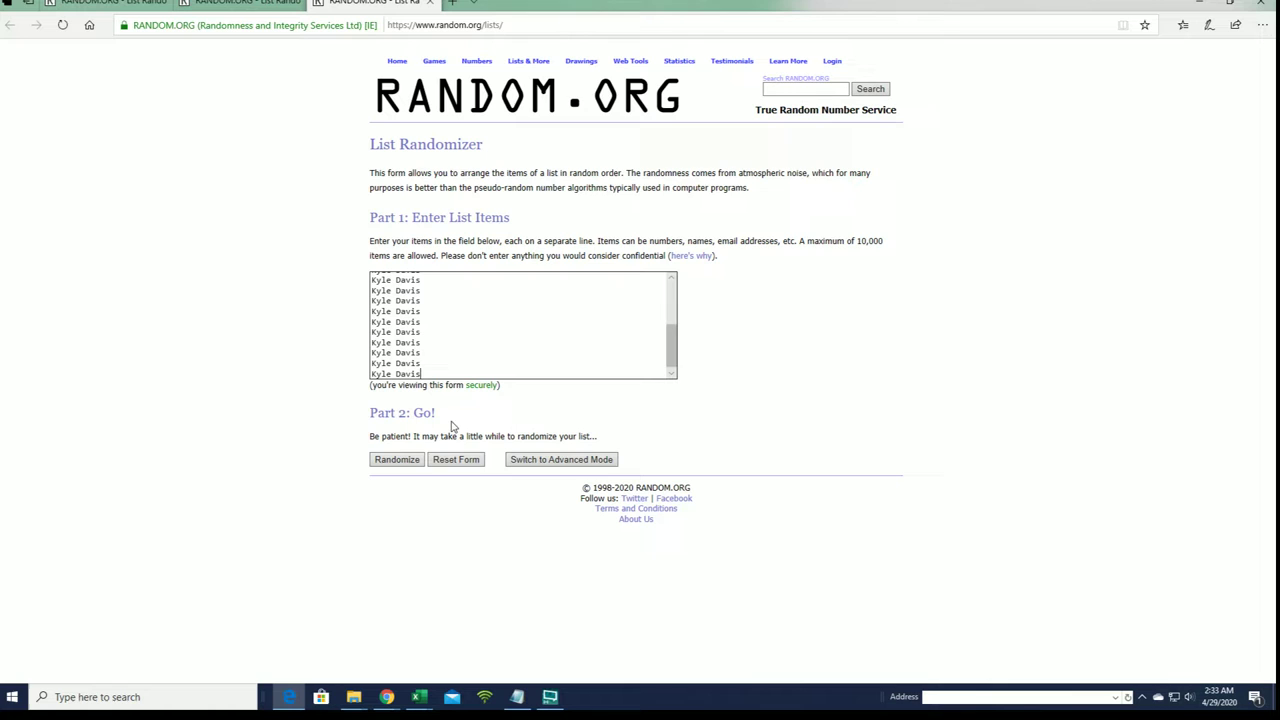
Randomize the list of owner names seven times.
left_click(412, 461)
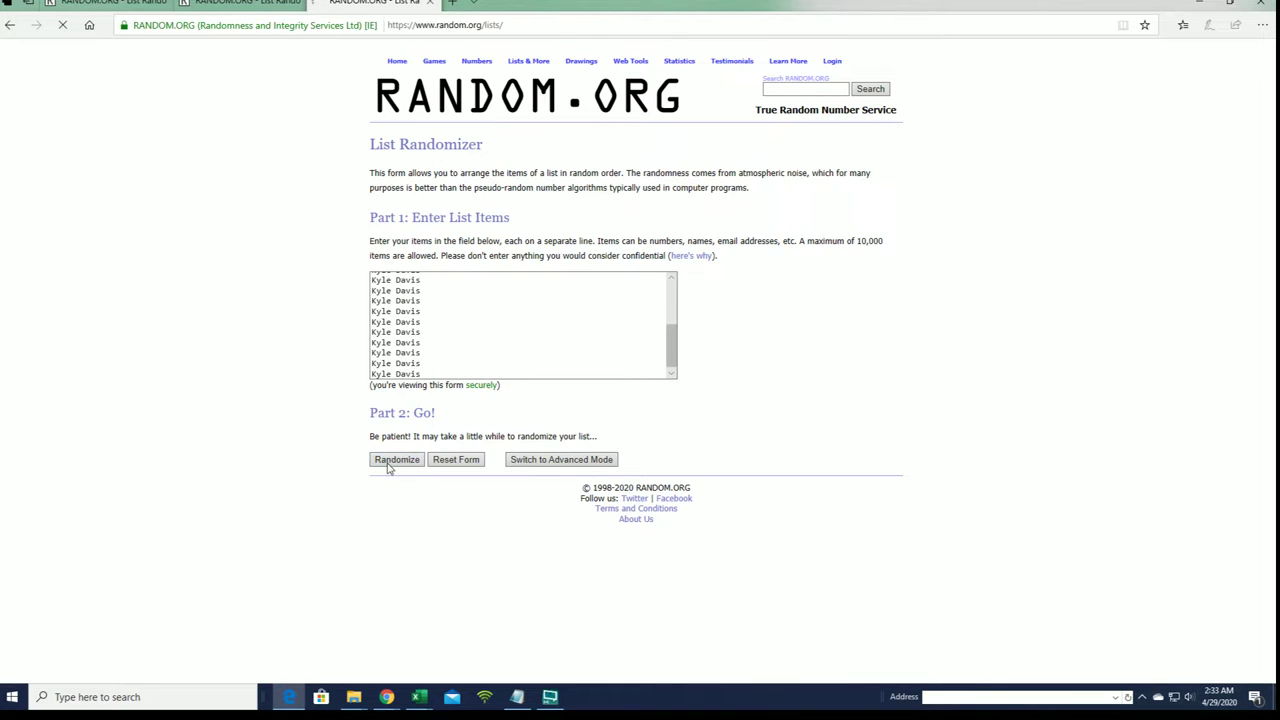
left_click(385, 470)
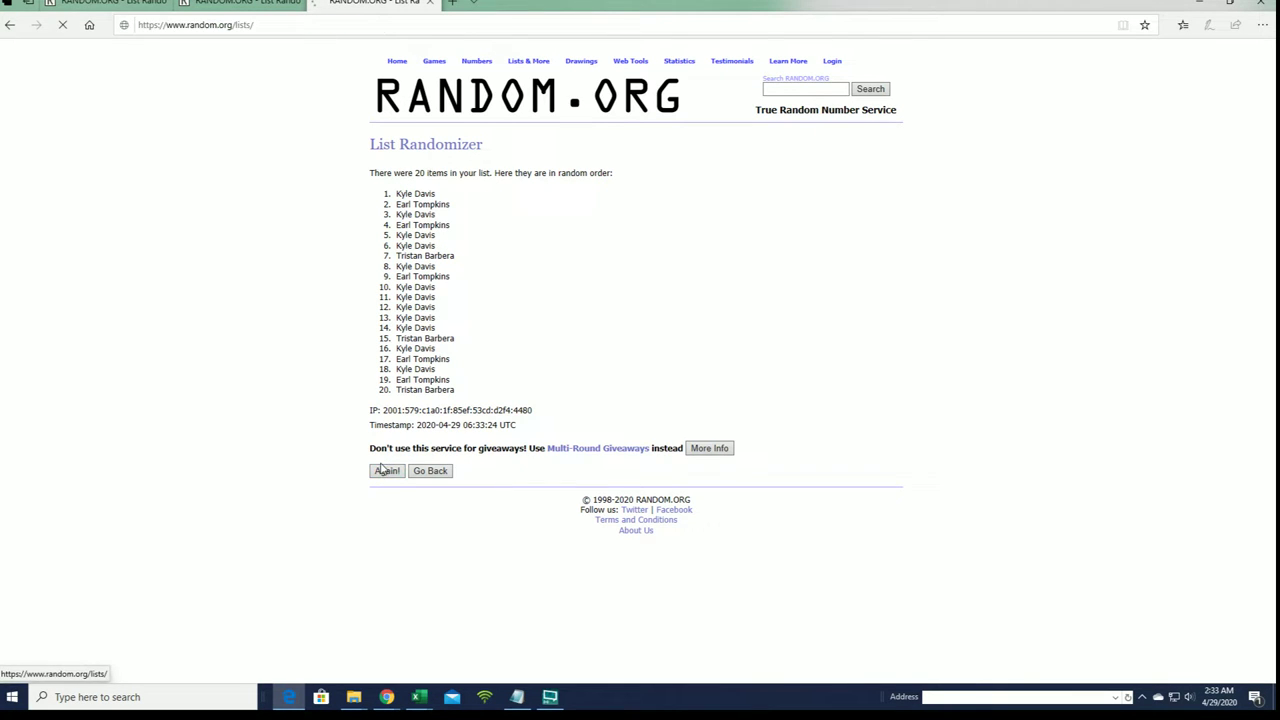
left_click(381, 493)
left_click(381, 493)
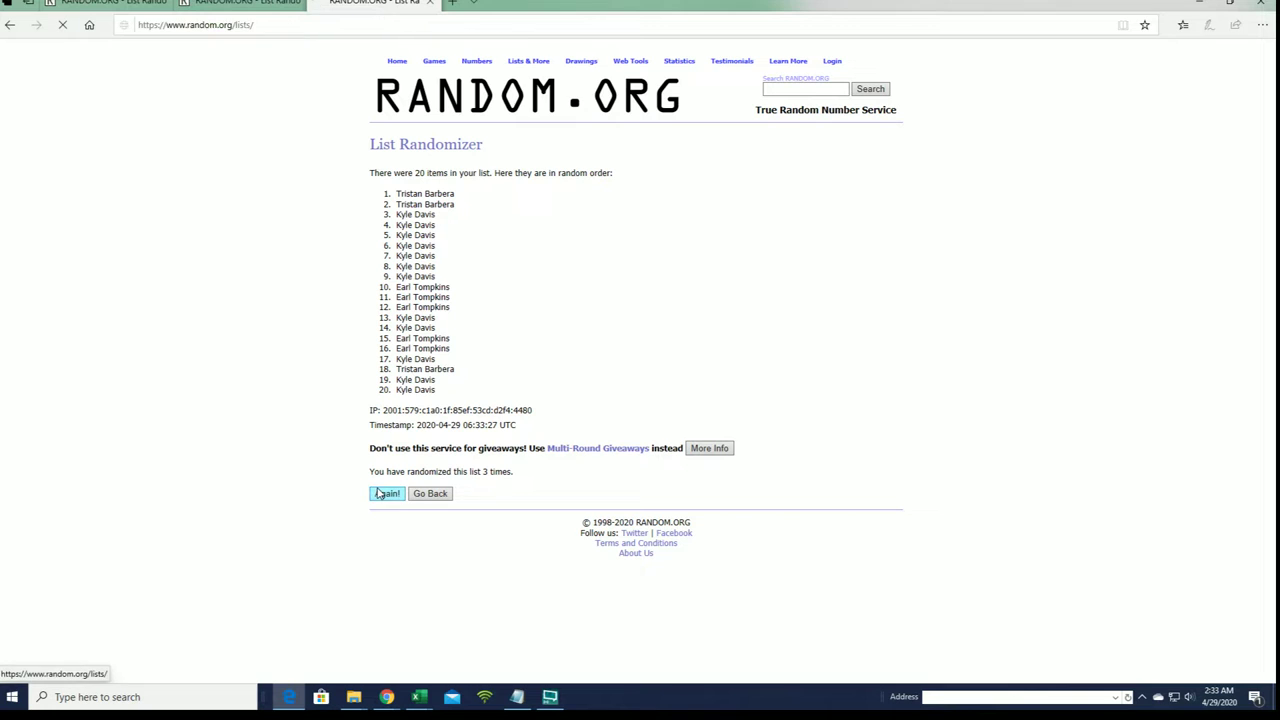
left_click(375, 493)
left_click(373, 493)
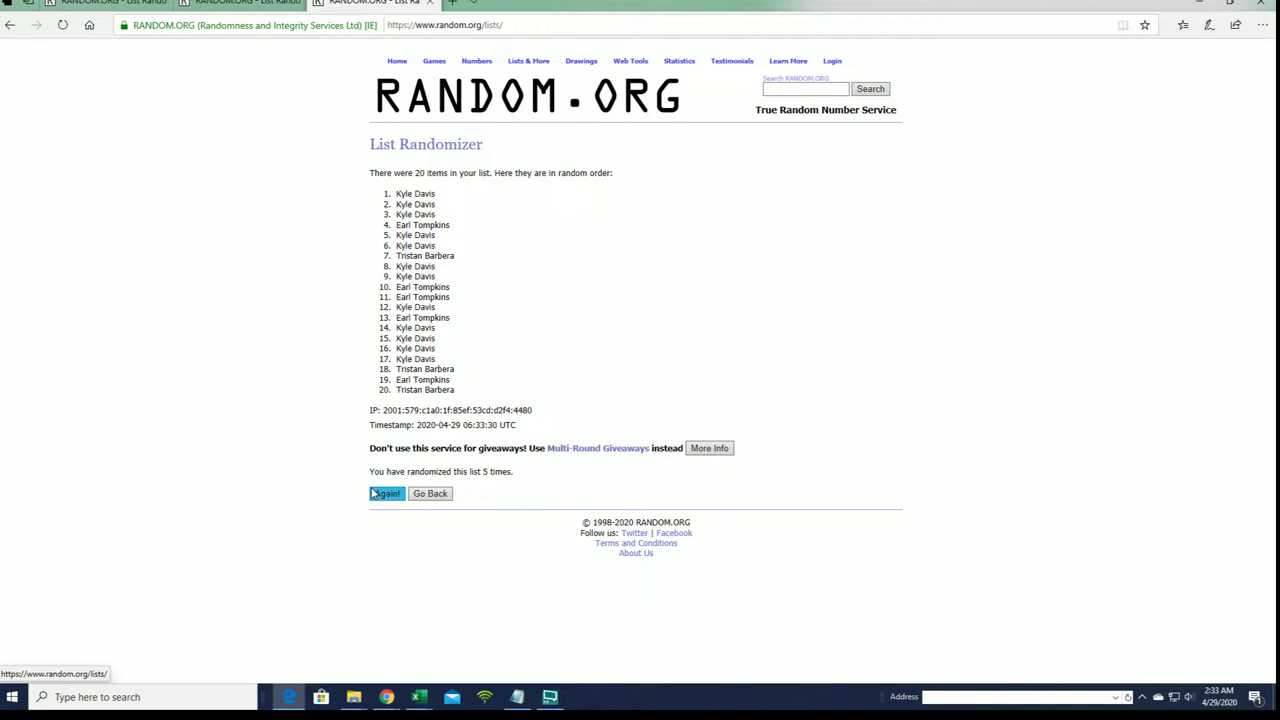
left_click(377, 493)
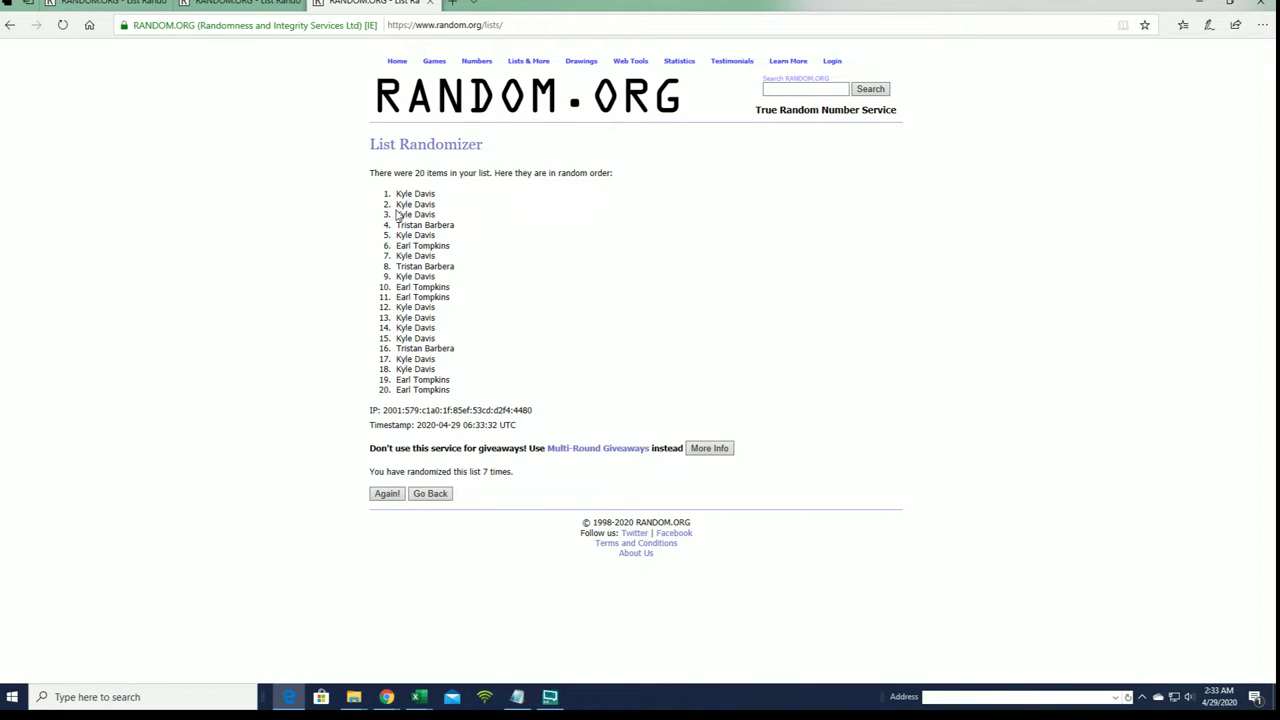
Copy the randomized owner names into the Excel sheet under Owners from A2 as Unicode Text, and narrow column A.
left_click_drag(397, 193, 476, 395)
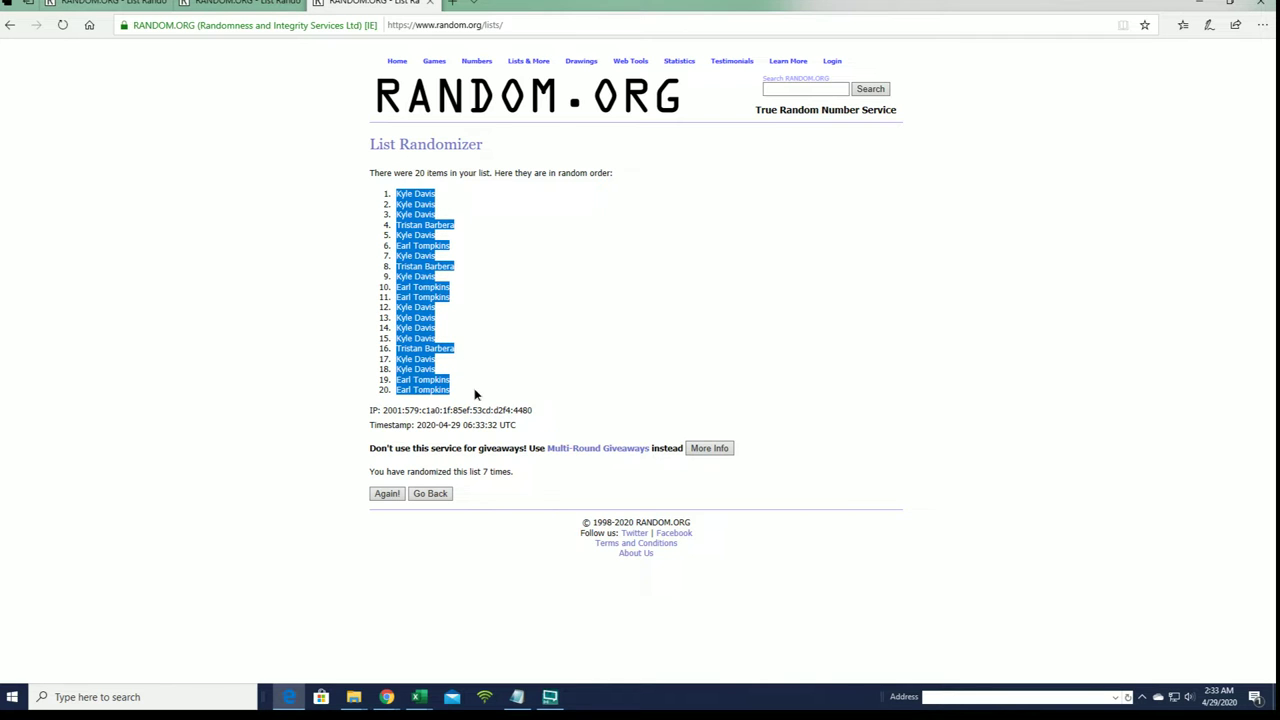
right_click(459, 305)
left_click(478, 318)
left_click(419, 697)
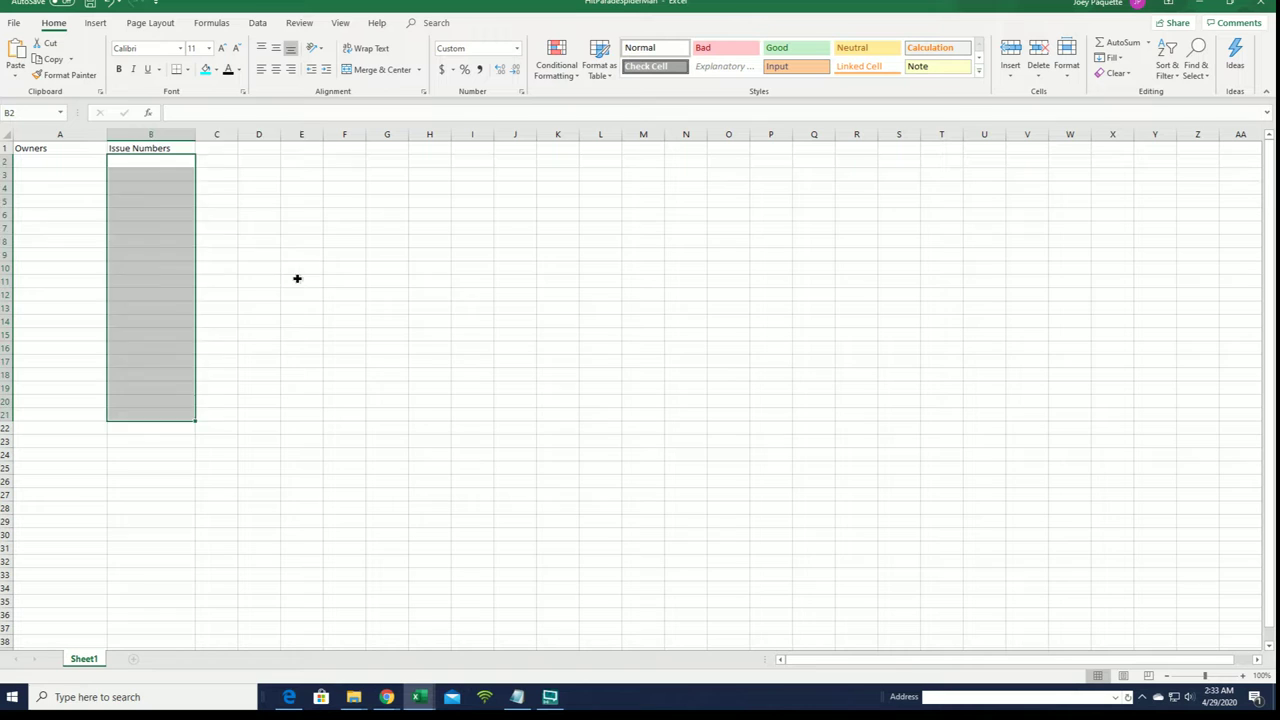
left_click(297, 278)
right_click(84, 167)
left_click(112, 237)
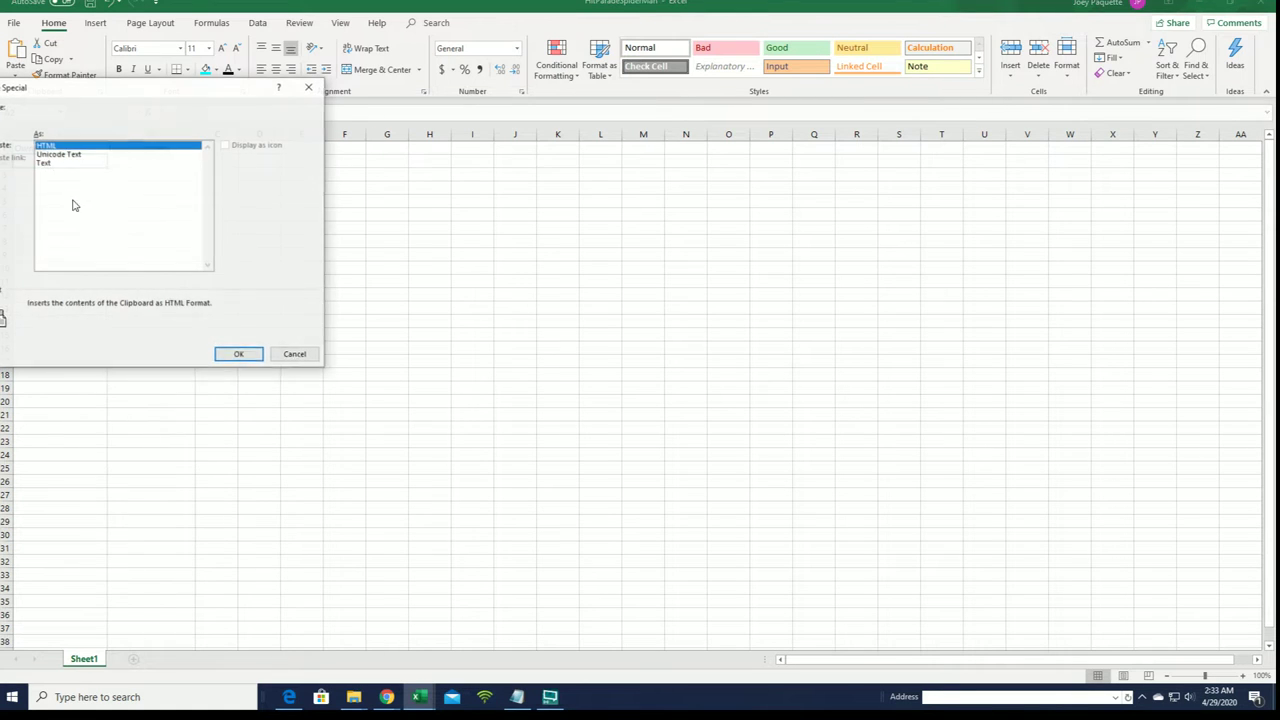
left_click(58, 154)
left_click(237, 354)
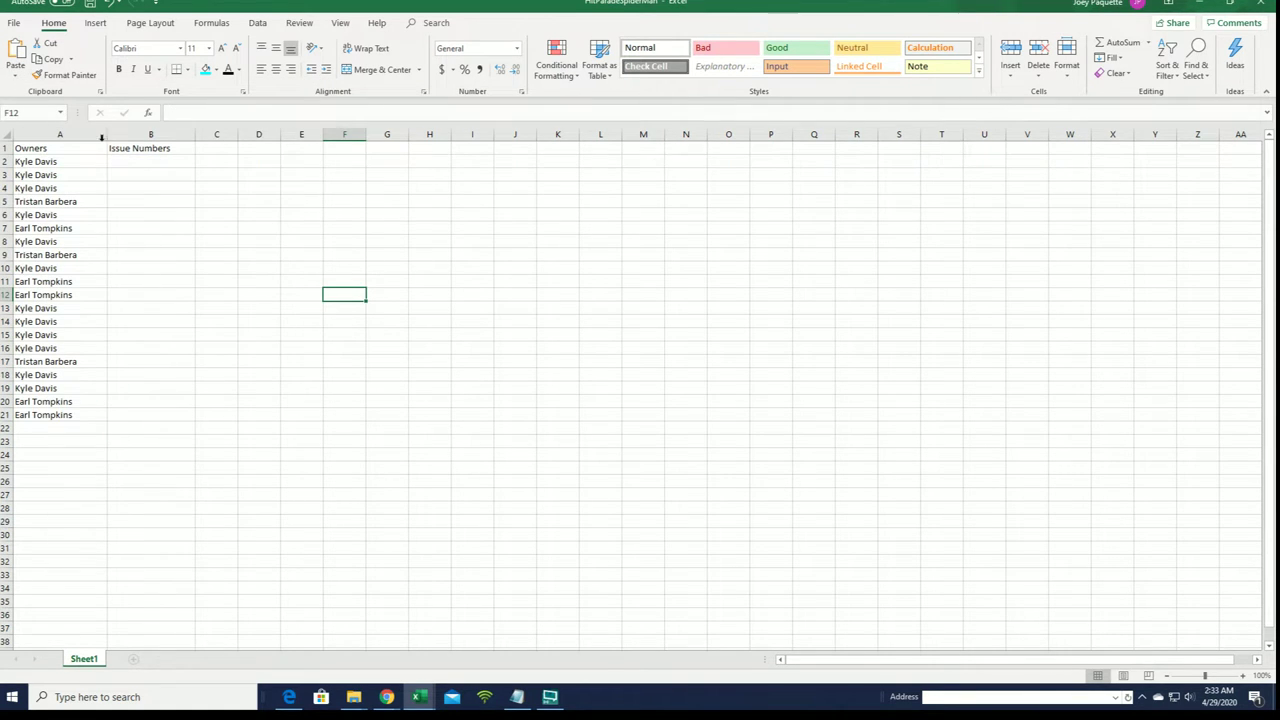
left_click_drag(102, 138, 87, 138)
left_click(127, 160)
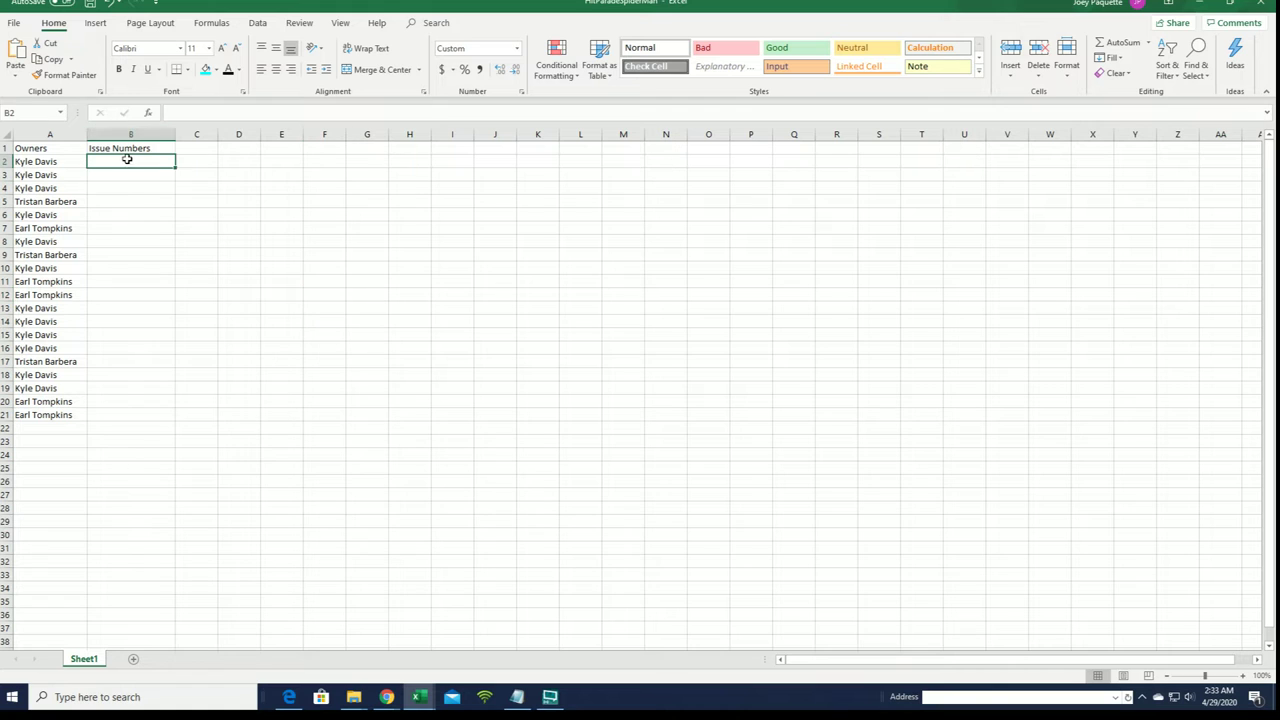
Switch back to the browser and open a blank List Randomizer form.
left_click(1199, 5)
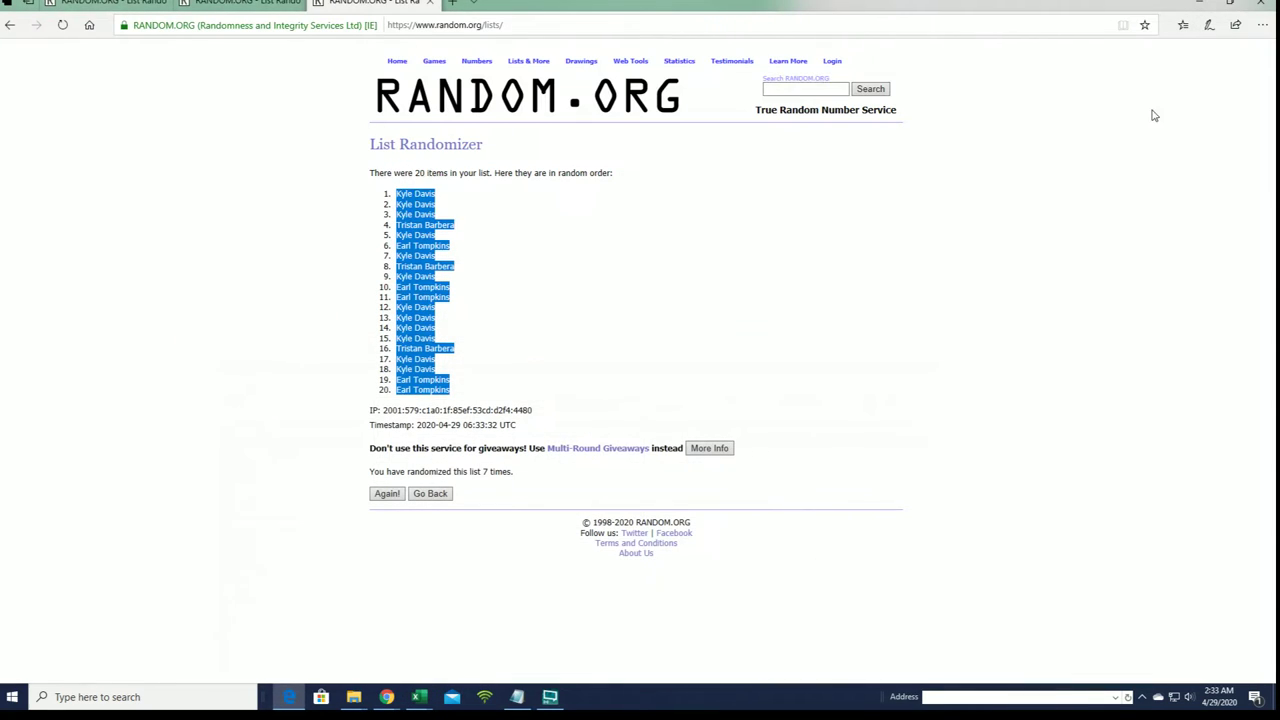
mouse_move(528, 61)
left_click(551, 79)
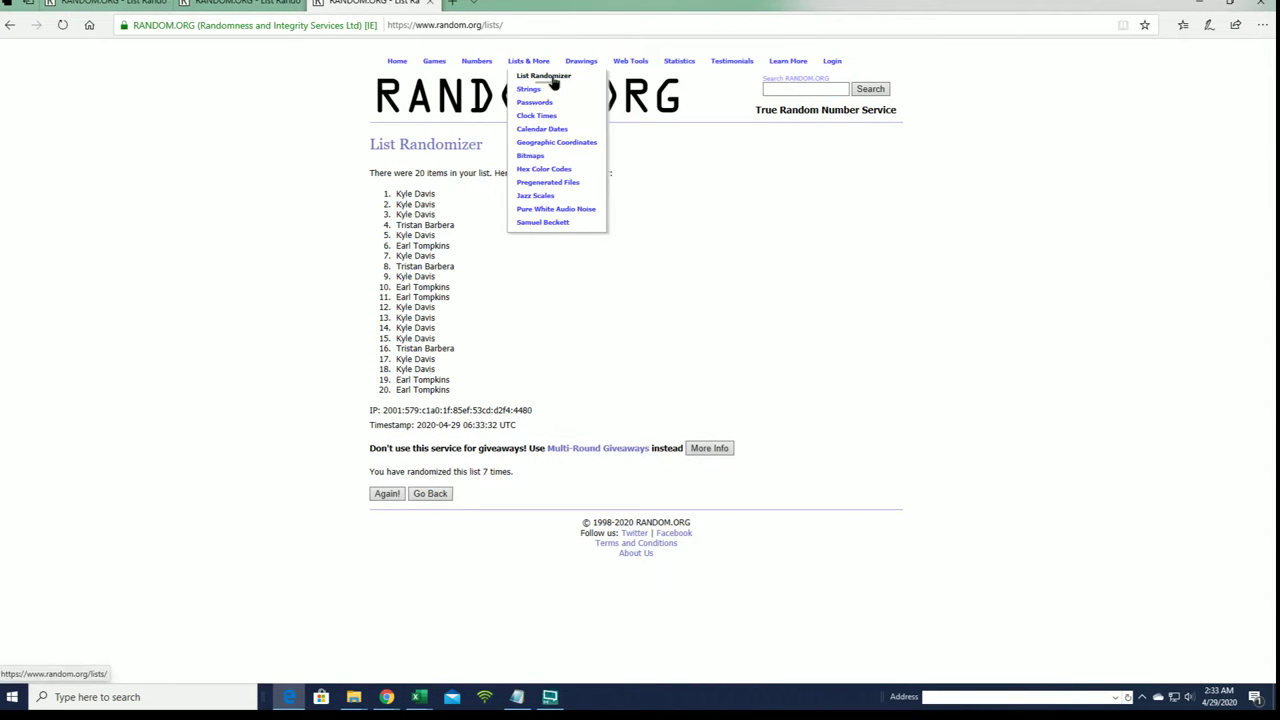
Copy the issue ranges from Issues 1-15 to Issues 286-300 in the notes into the List Randomizer's item field.
key("alt+Tab")
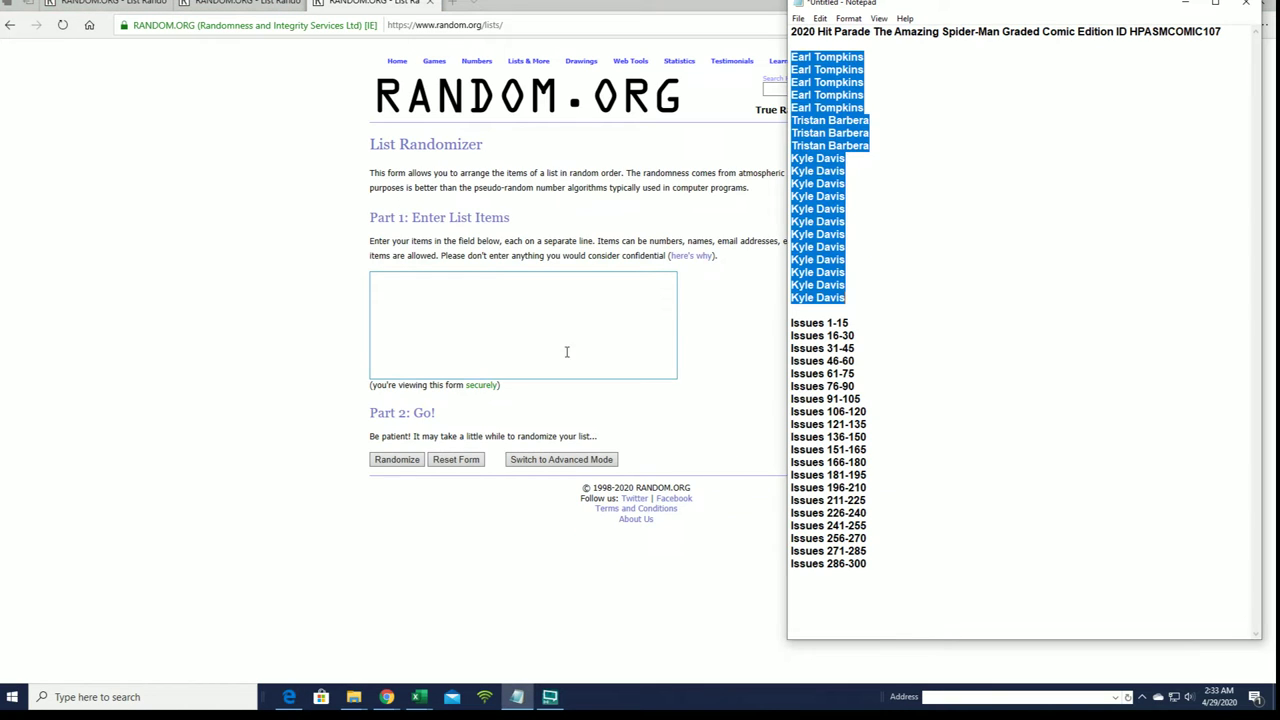
left_click(800, 300)
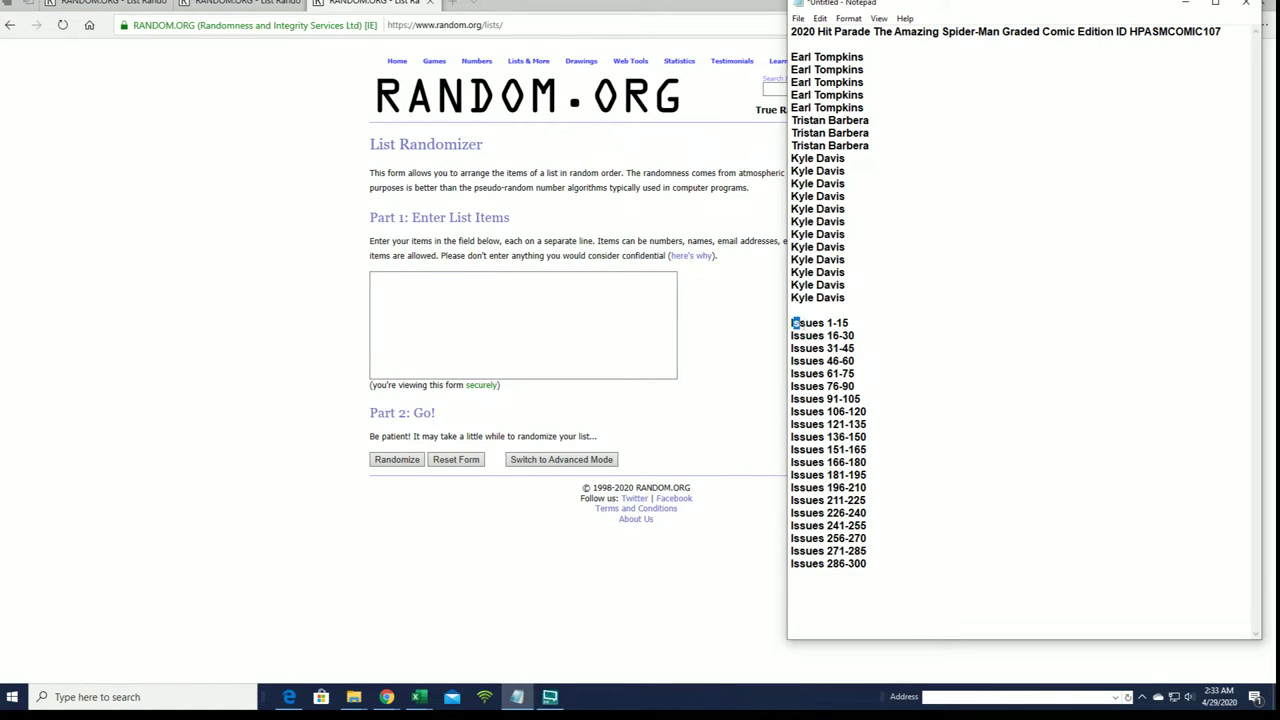
left_click_drag(803, 323, 894, 437)
left_click(803, 339)
left_click_drag(790, 322, 918, 565)
right_click(848, 425)
left_click(916, 470)
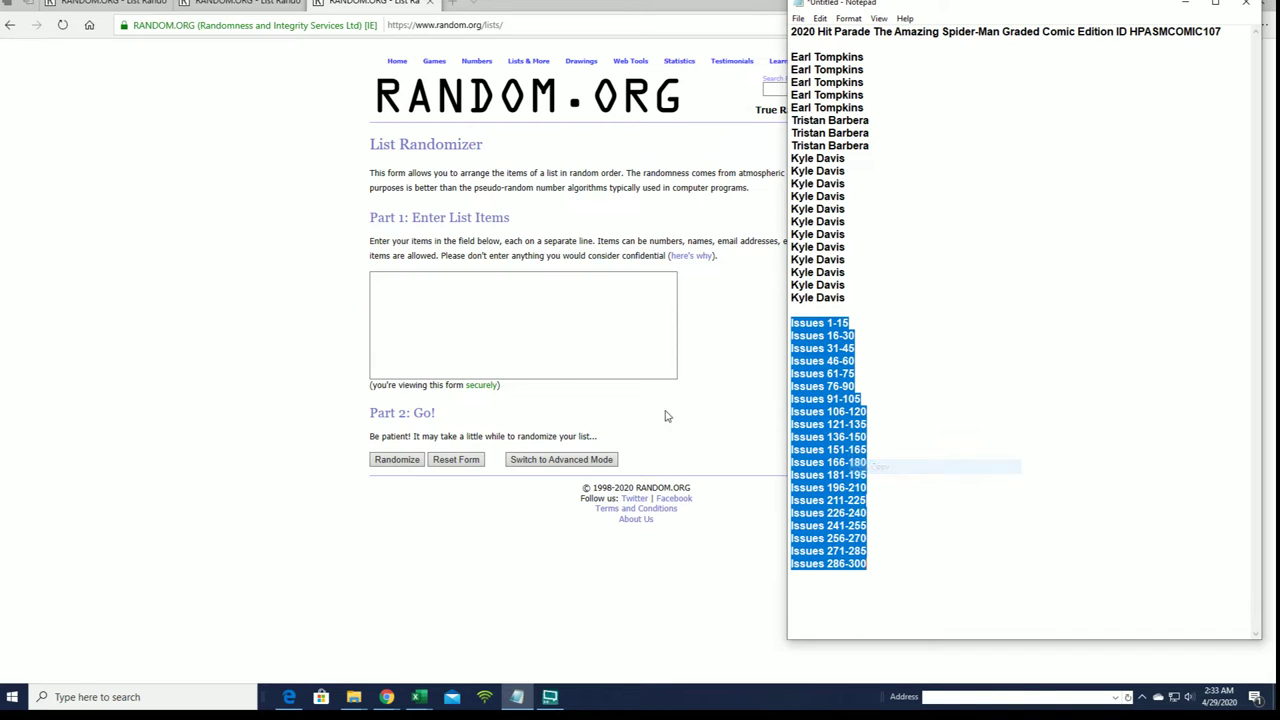
left_click(466, 303)
right_click(466, 303)
left_click(499, 321)
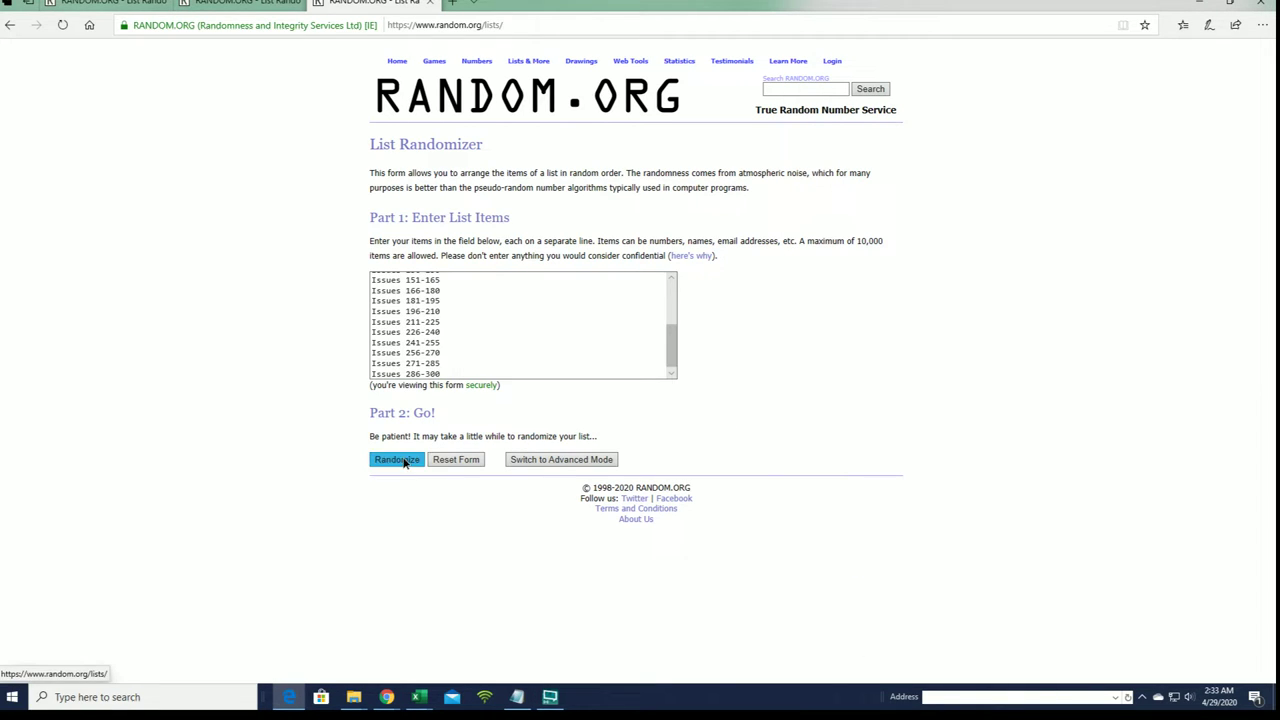
Randomize the list of issue ranges seven times.
left_click(388, 457)
left_click(386, 472)
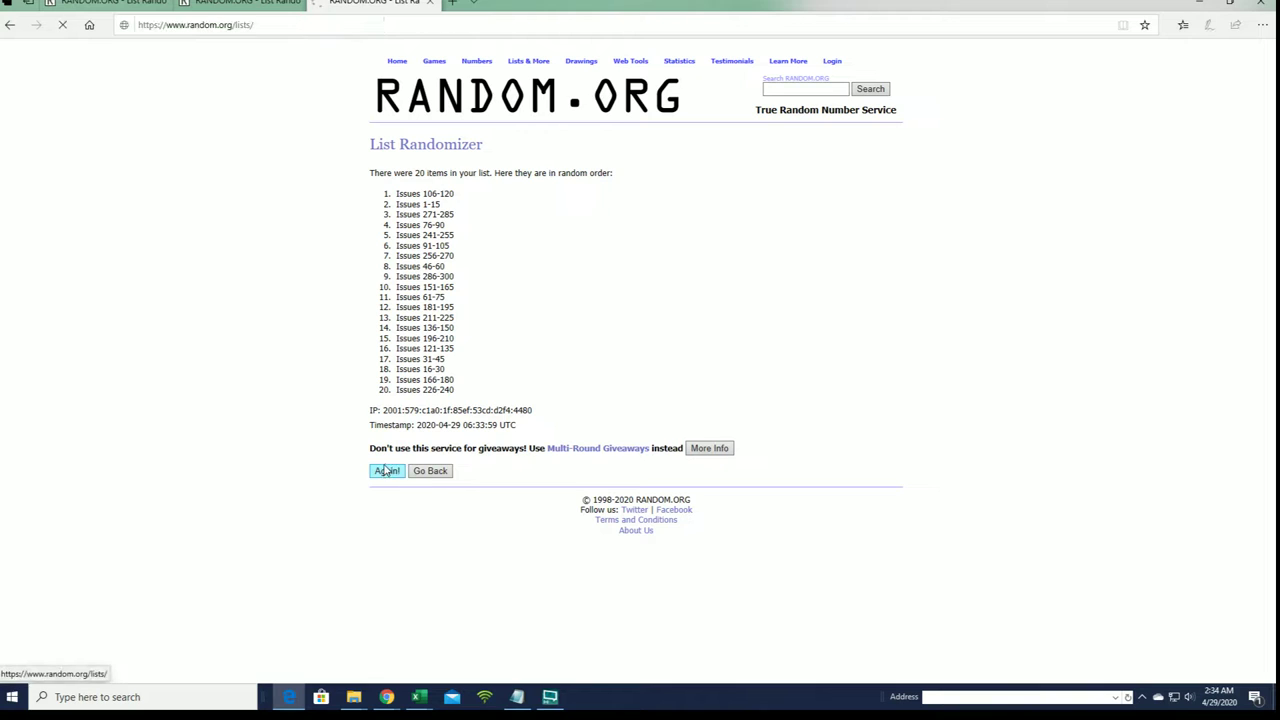
left_click(385, 493)
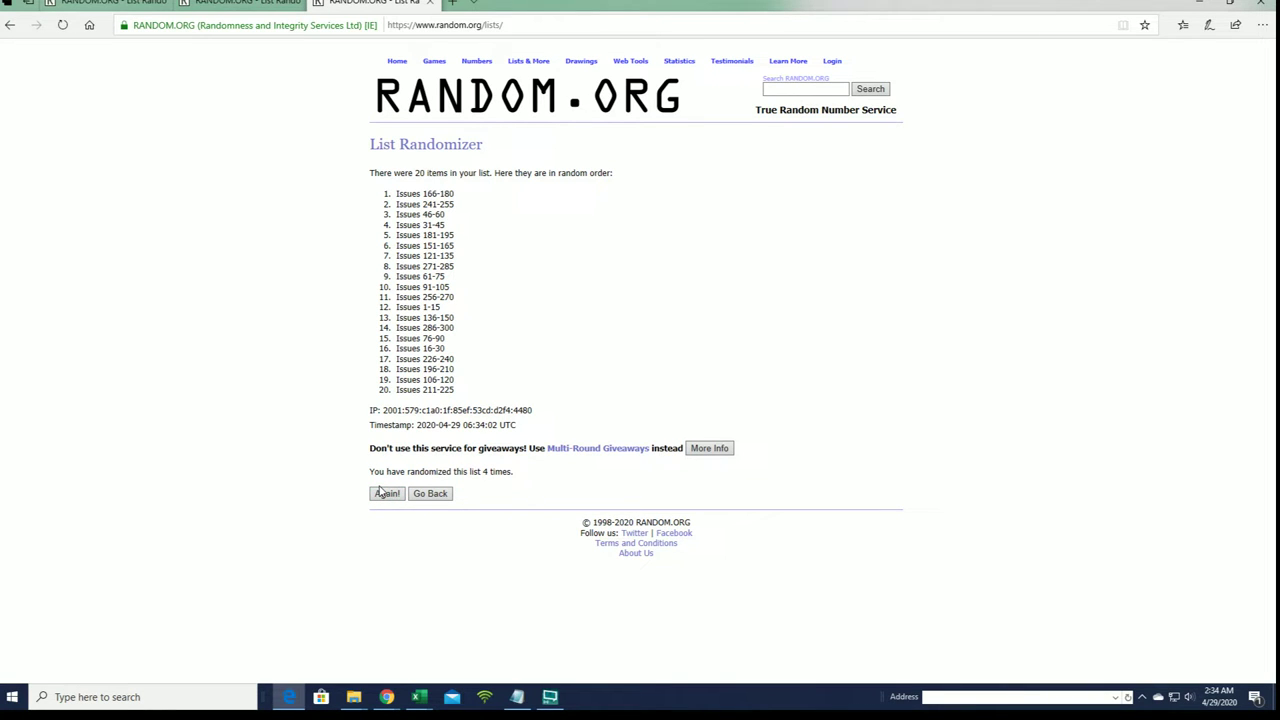
left_click(379, 492)
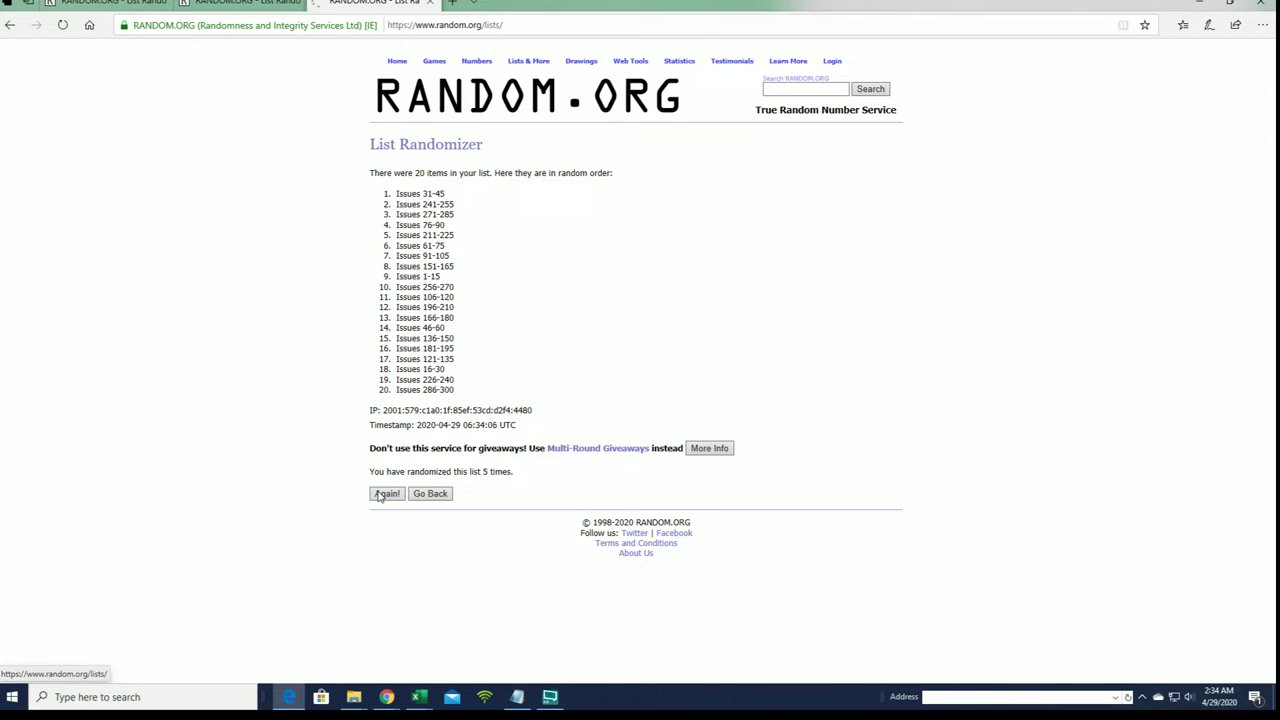
left_click(380, 495)
left_click(381, 493)
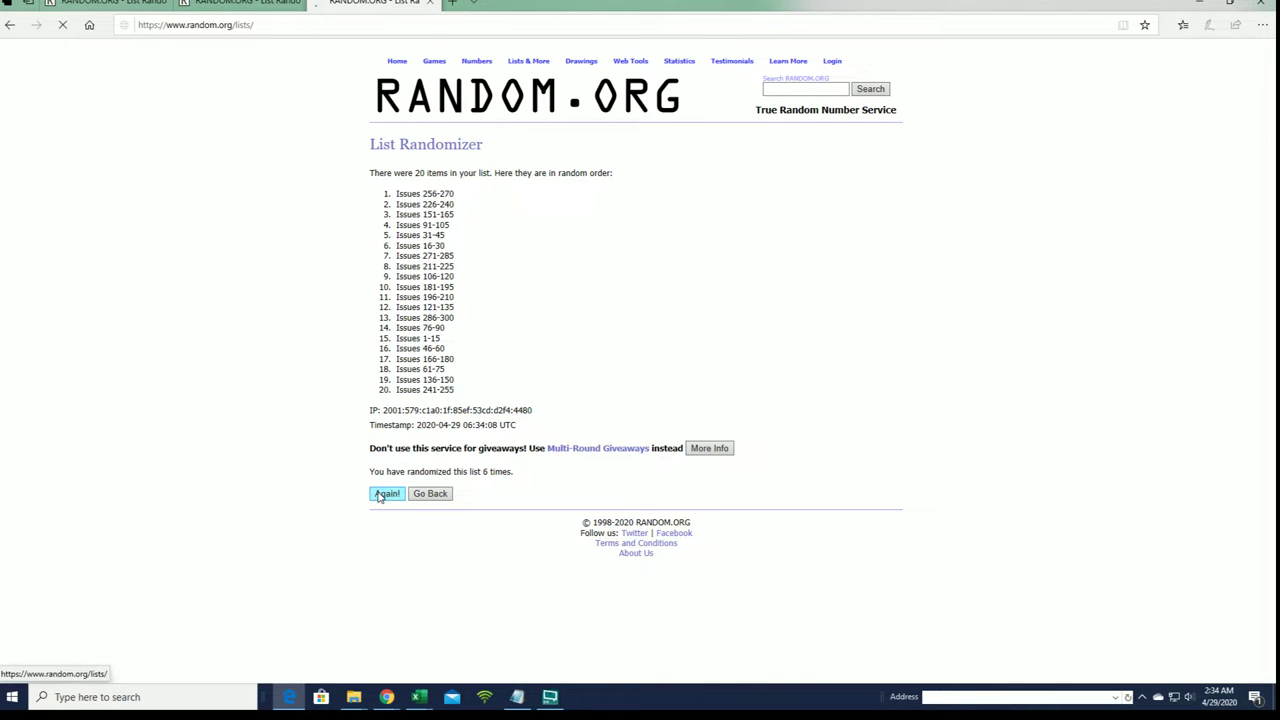
Copy the randomized issue ranges and switch to the Excel sheet.
left_click_drag(398, 194, 497, 402)
right_click(448, 300)
left_click(462, 310)
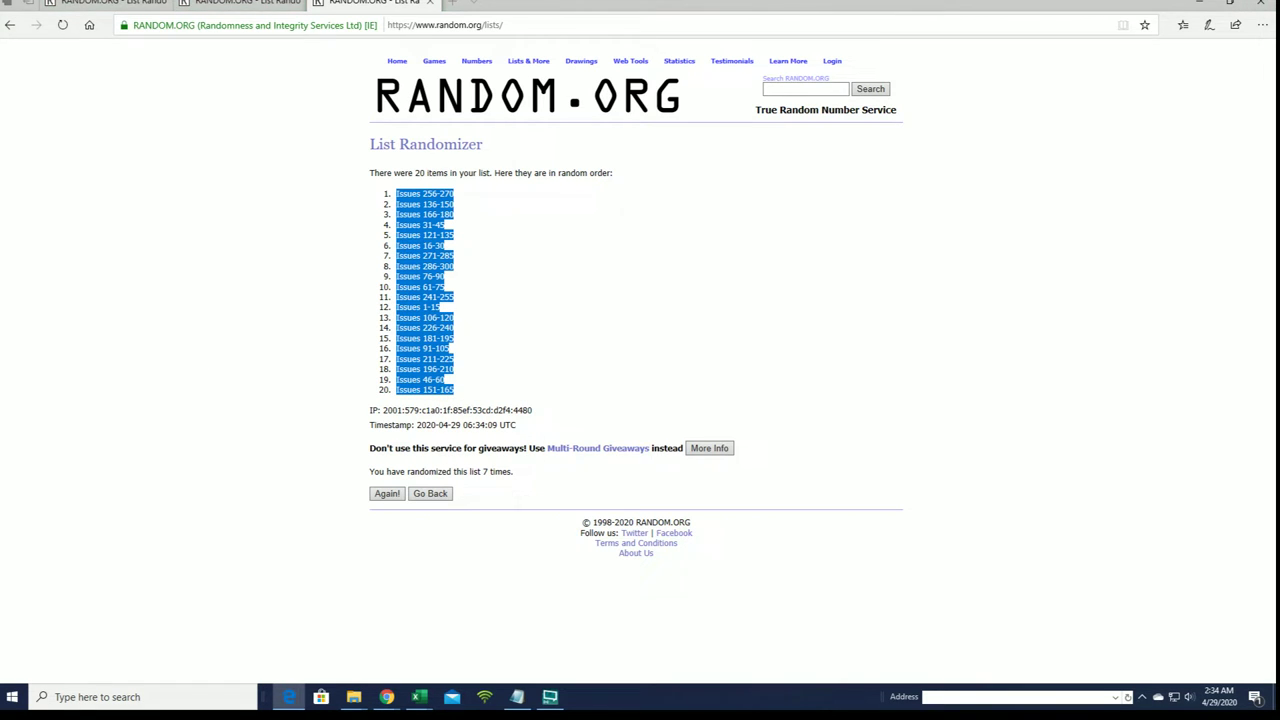
key("alt+Tab")
left_click(197, 286)
Try to paste the issue ranges as unformatted text from B2 with Paste Special, and undo the paste.
right_click(120, 160)
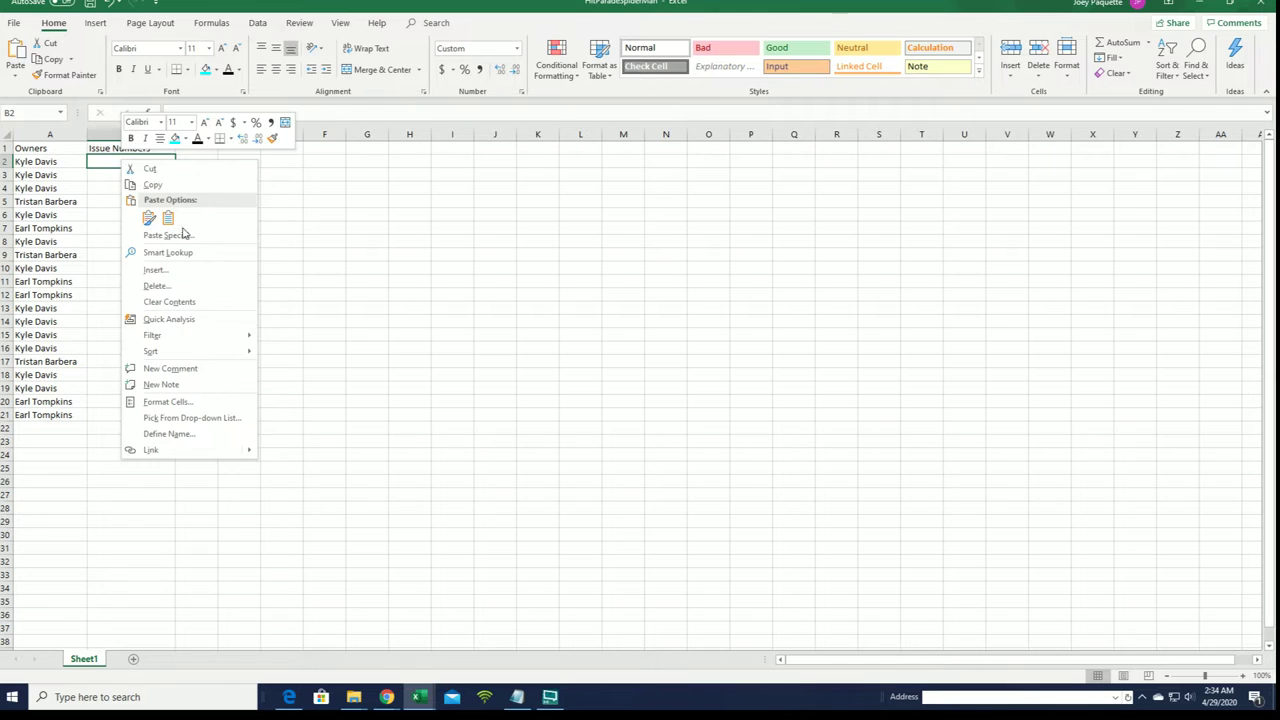
left_click(183, 234)
left_click(85, 163)
left_click(263, 354)
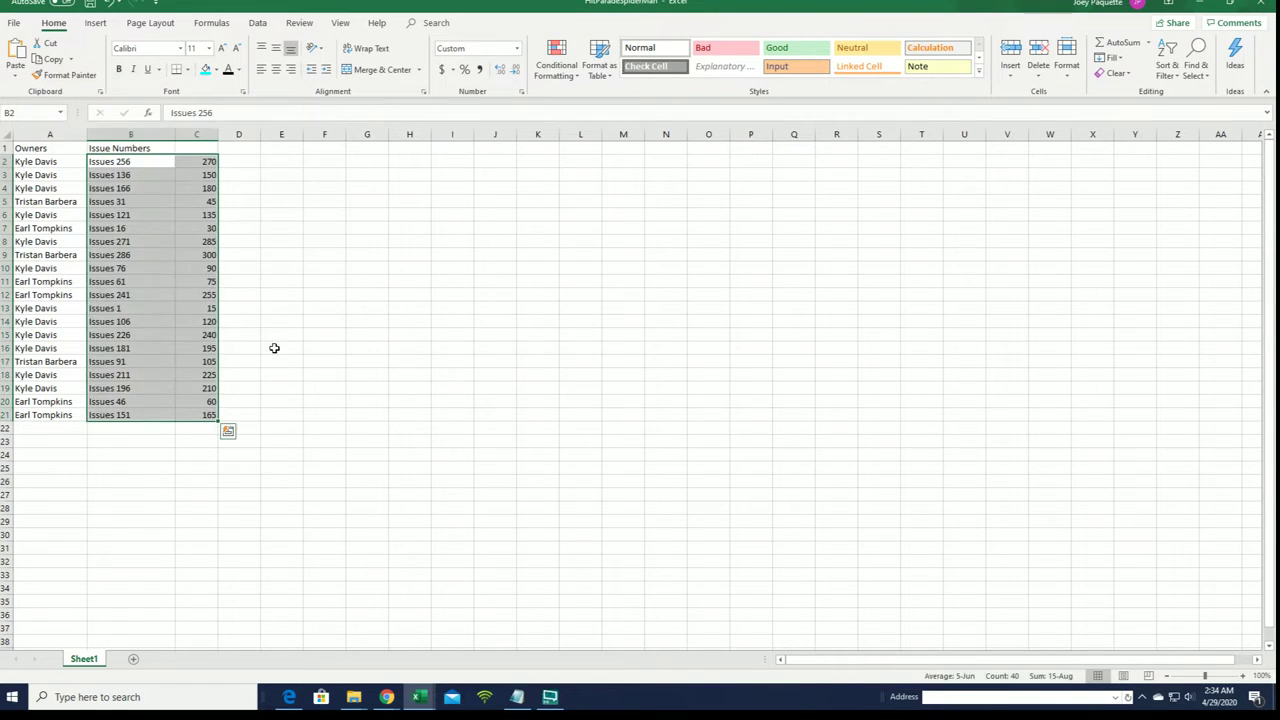
left_click(274, 348)
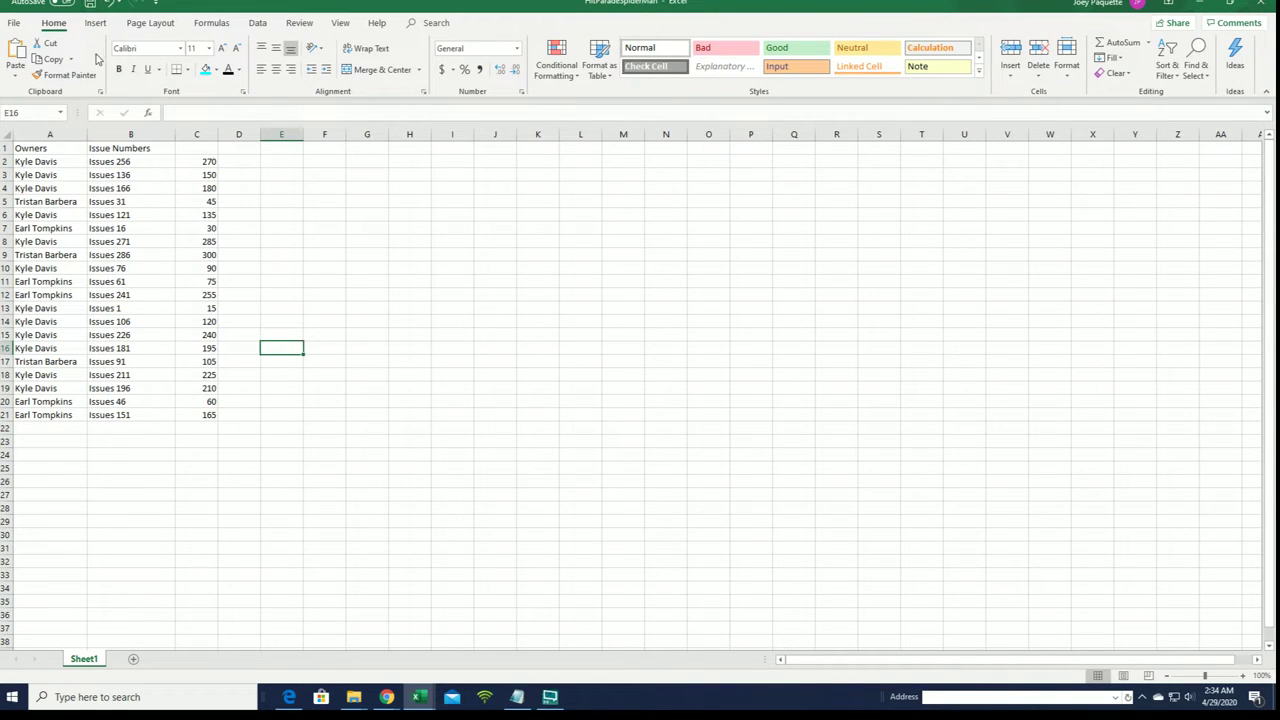
left_click(106, 3)
left_click(106, 3)
left_click(106, 3)
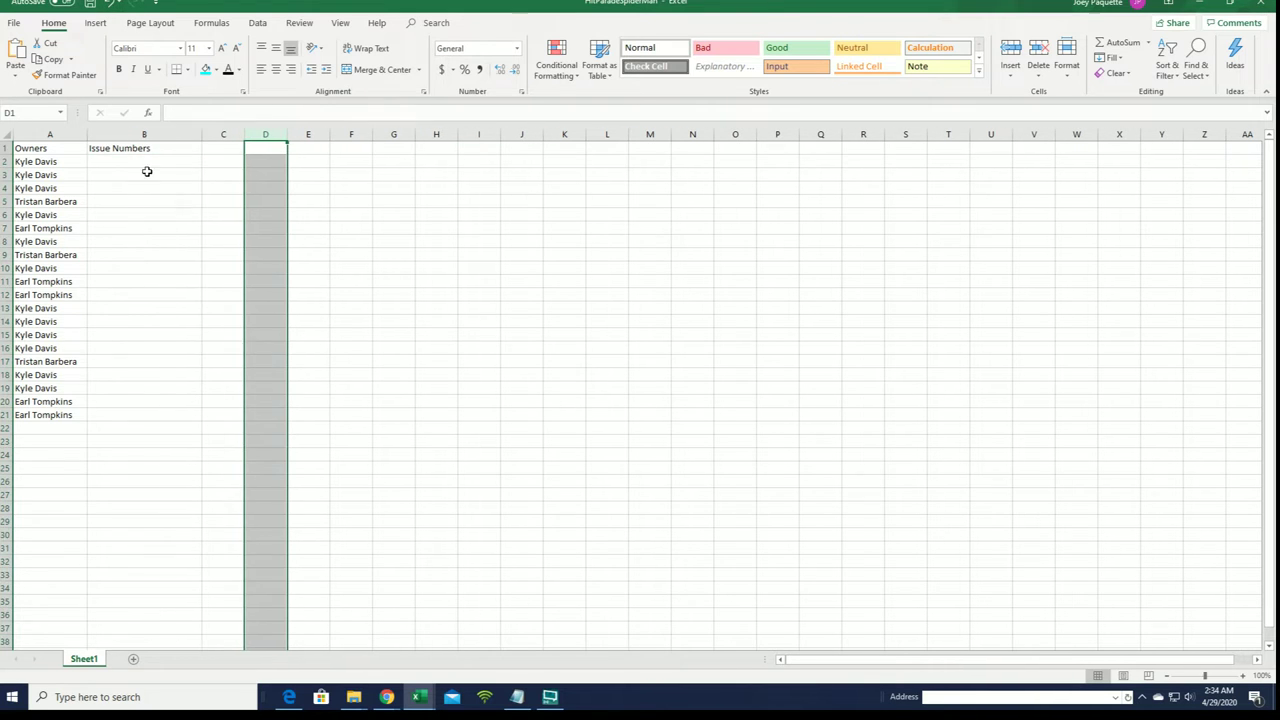
Try to paste the copied issue ranges directly into cell B2, and undo the paste.
left_click(128, 160)
right_click(130, 161)
key("Escape")
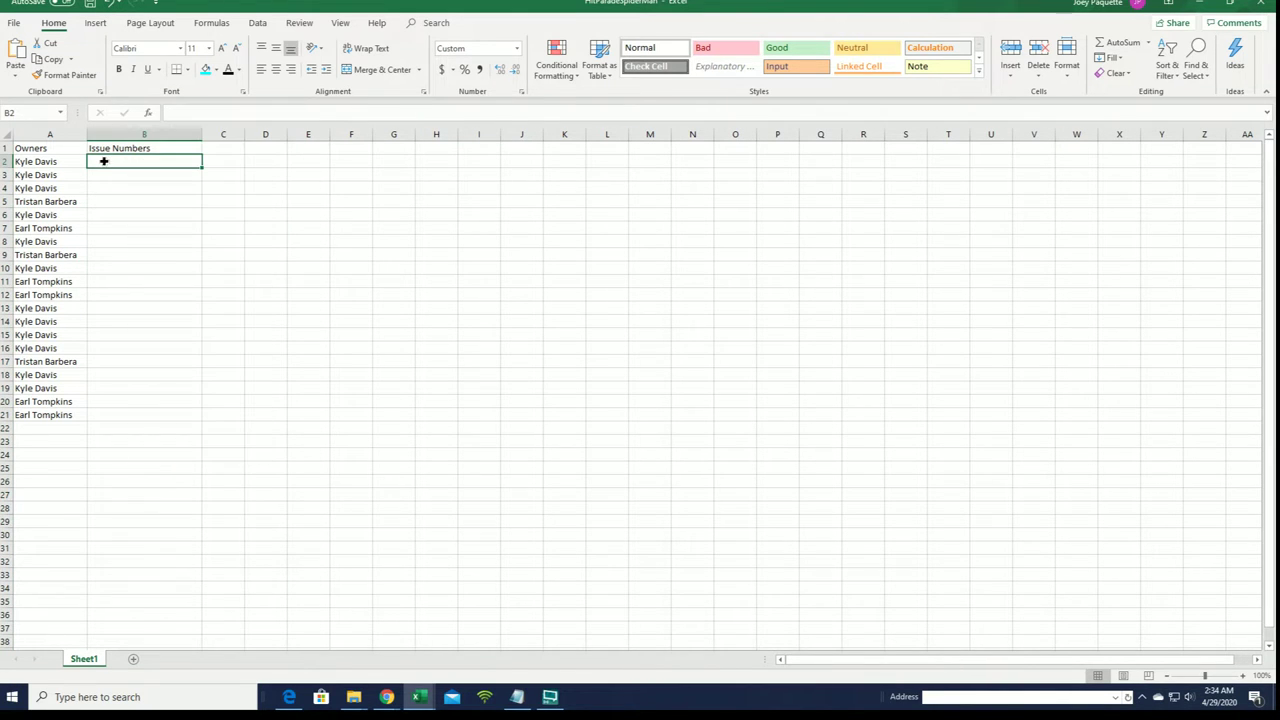
key("ctrl+v")
left_click(297, 249)
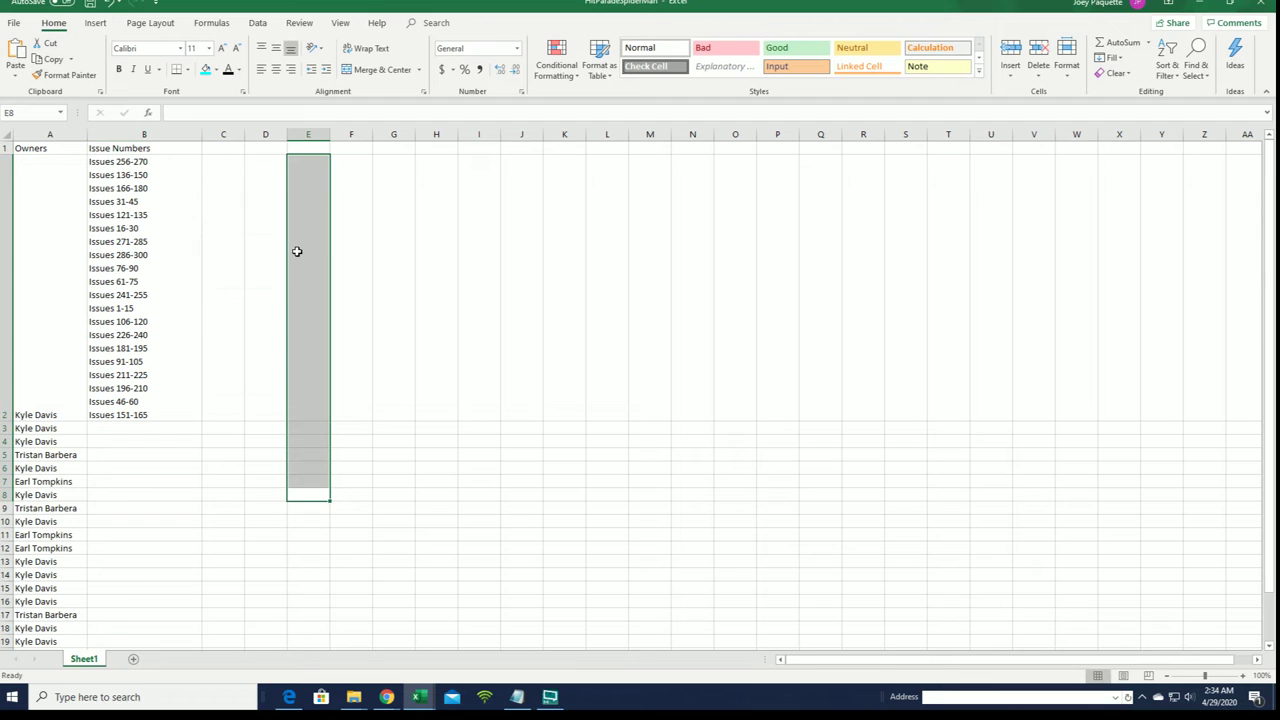
key("ctrl+z")
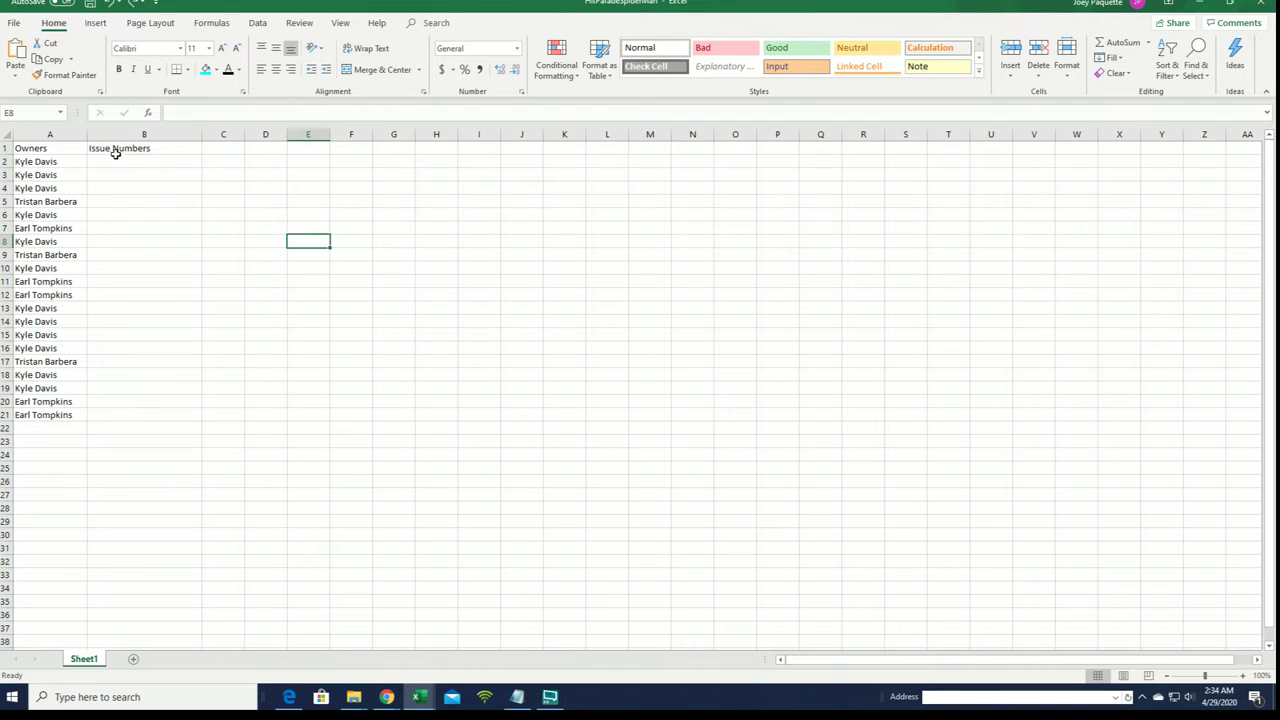
Paste the numbered issue ranges with their source formatting under Issue Numbers from B2 to B21.
left_click(116, 160)
key("ctrl+v")
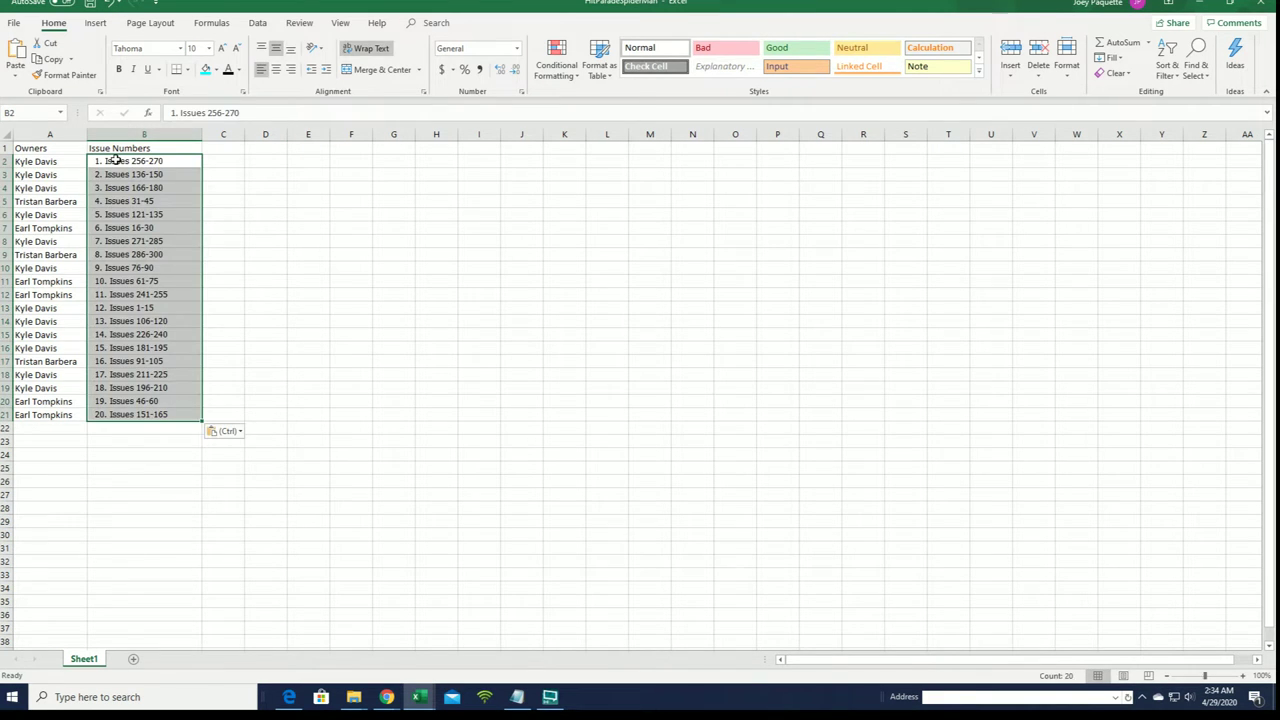
left_click(276, 250)
Apply all borders to columns A and B.
left_click_drag(50, 134, 144, 134)
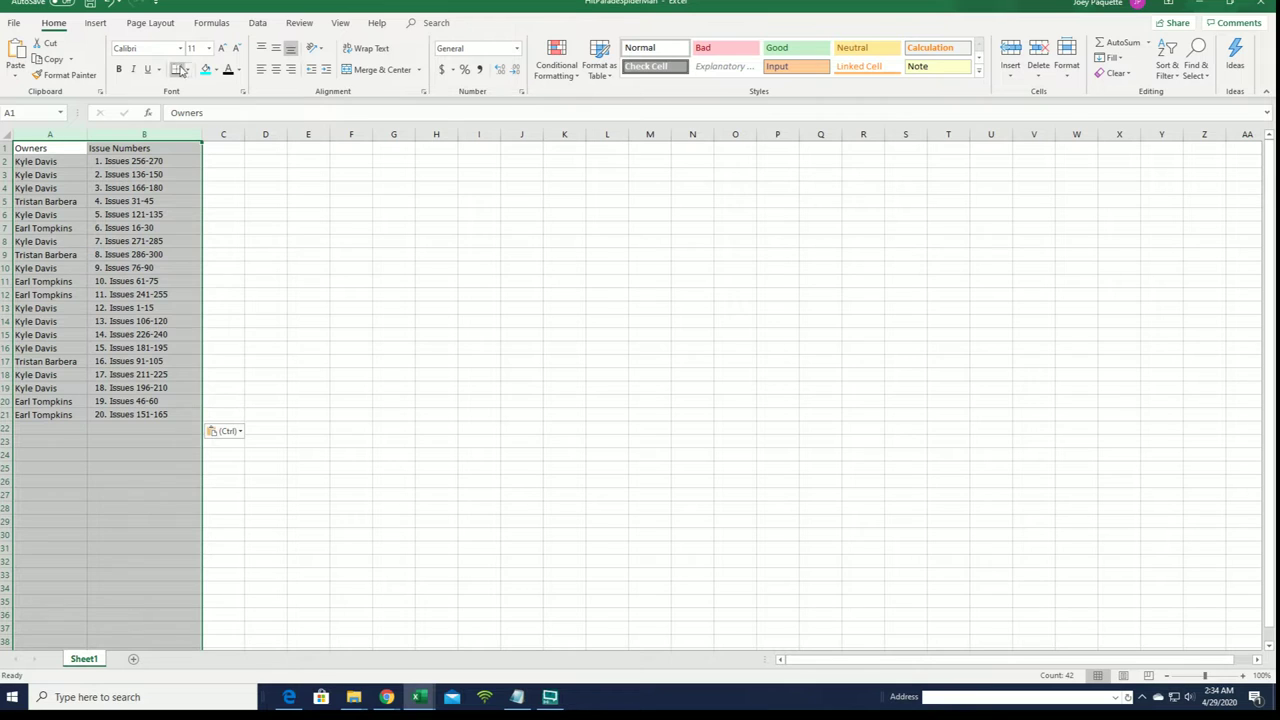
left_click(181, 68)
left_click(232, 184)
left_click(74, 164)
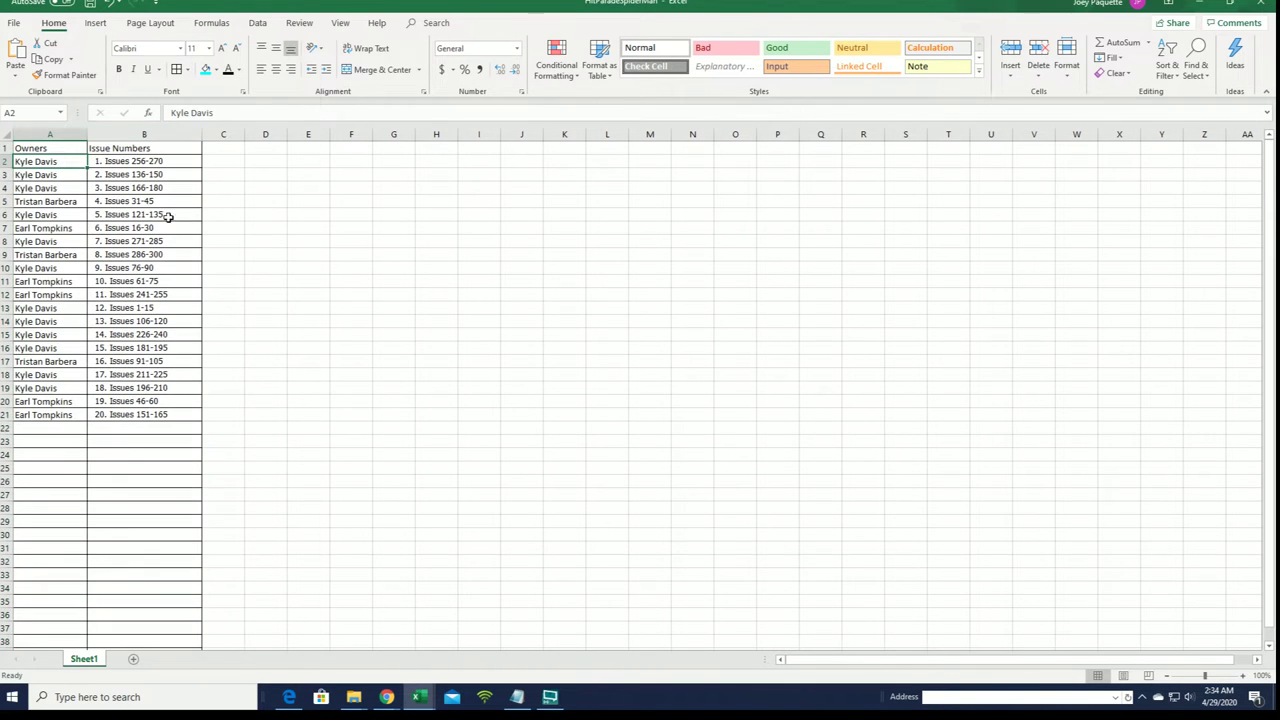
Enlarge the worksheet view to 170% zoom so the owner and issue list is easy to read.
left_click(1242, 676)
left_click(1242, 676)
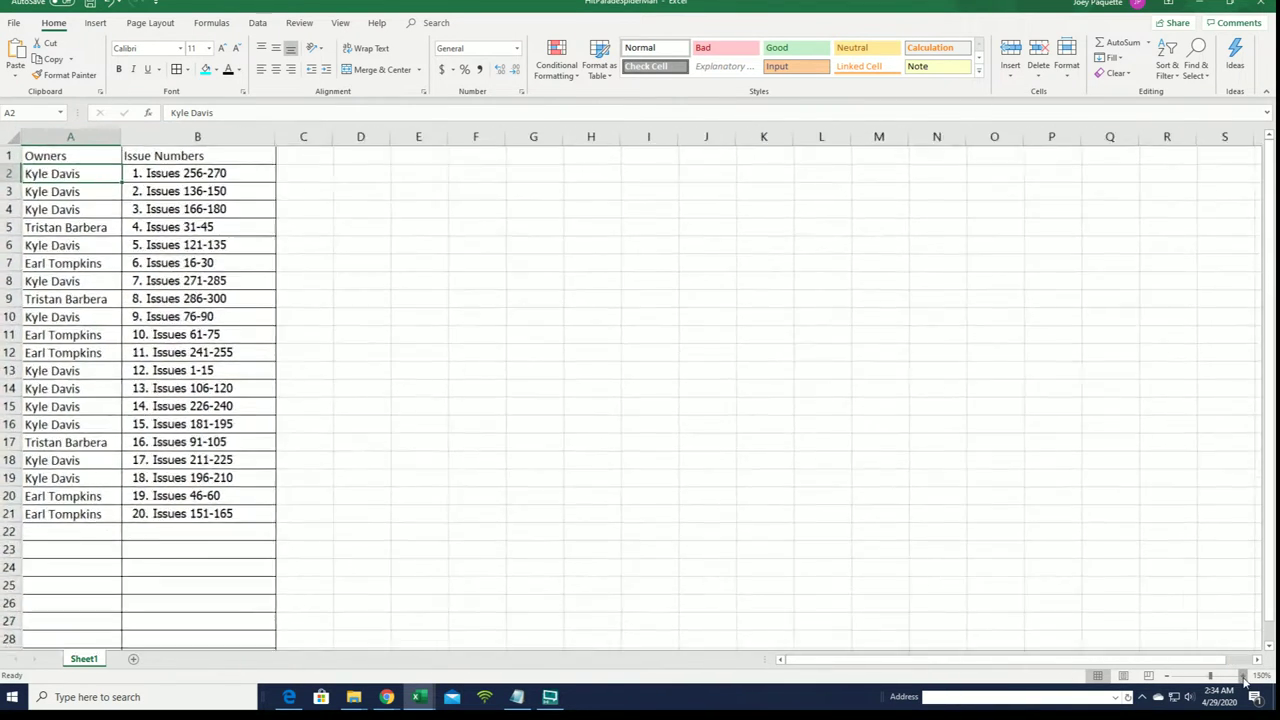
left_click(1244, 678)
left_click(1244, 678)
left_click(1244, 678)
scroll(366, 294, "up", 1)
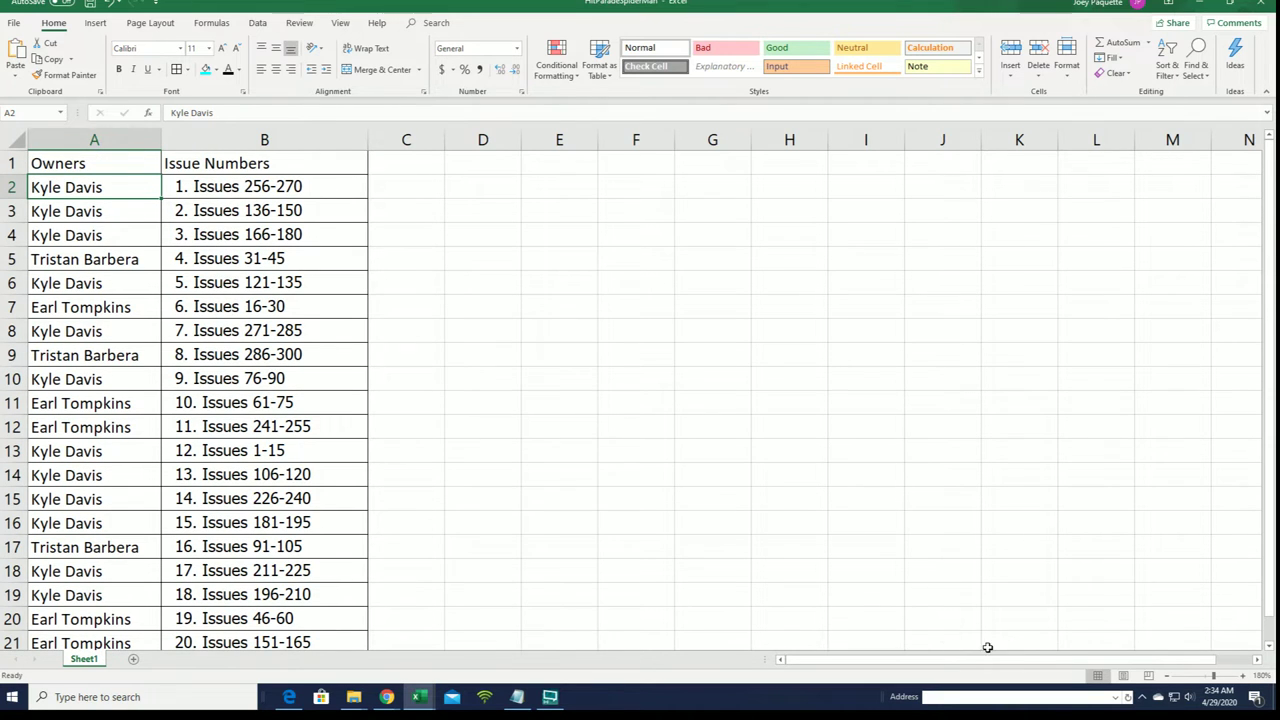
left_click(1166, 676)
left_click_drag(820, 478, 820, 456)
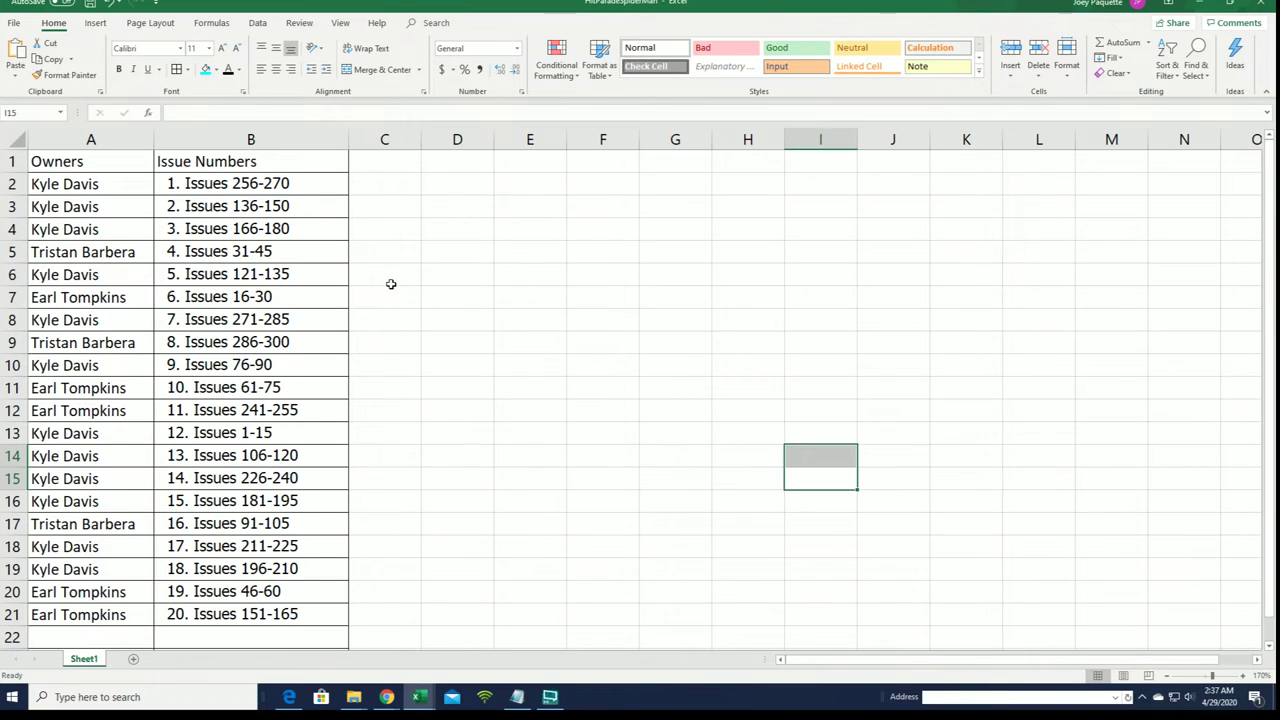
left_click(389, 280)
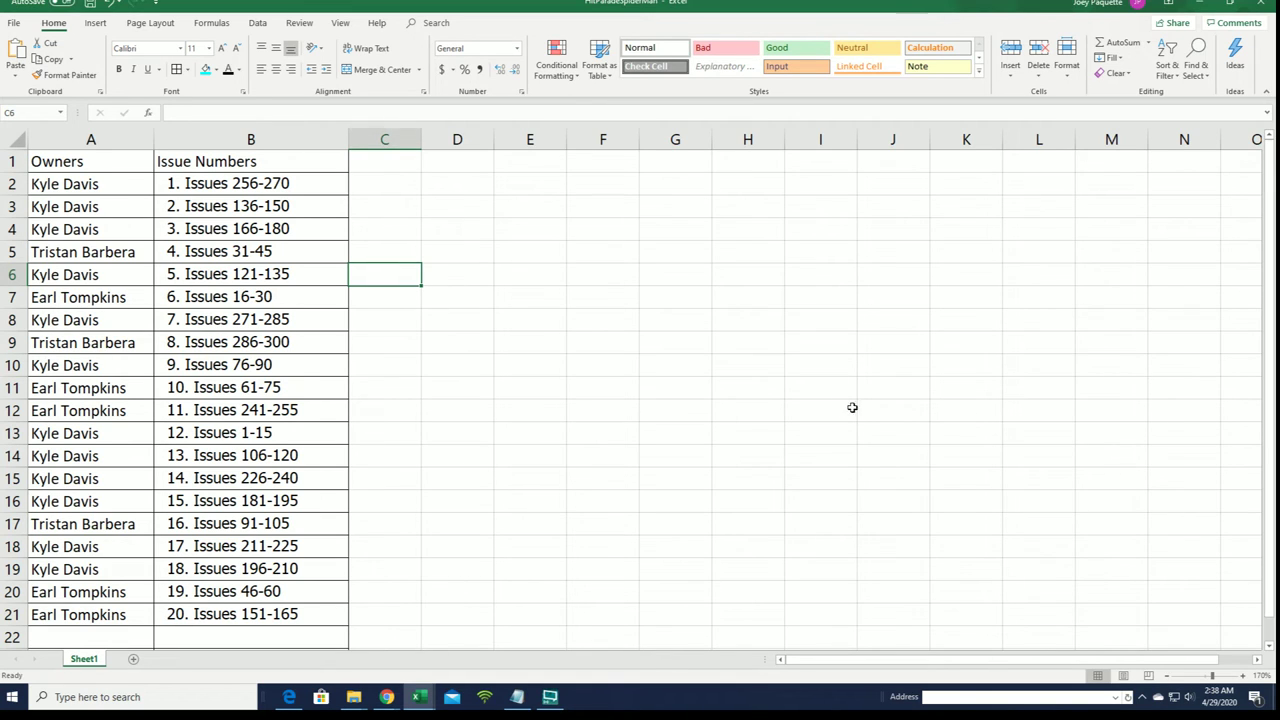
Fill cells A7:B7, the row for Issues 16-30, with the cyan highlight color.
left_click_drag(140, 297, 210, 296)
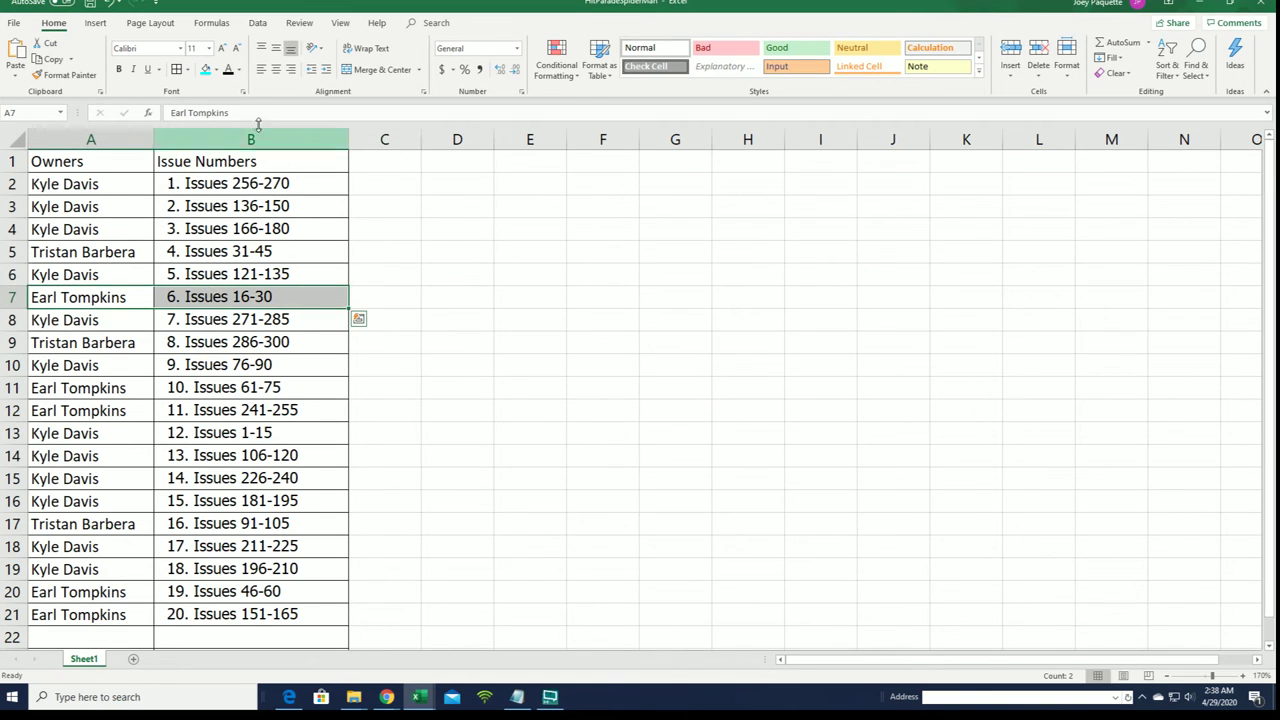
left_click(205, 69)
left_click(556, 248)
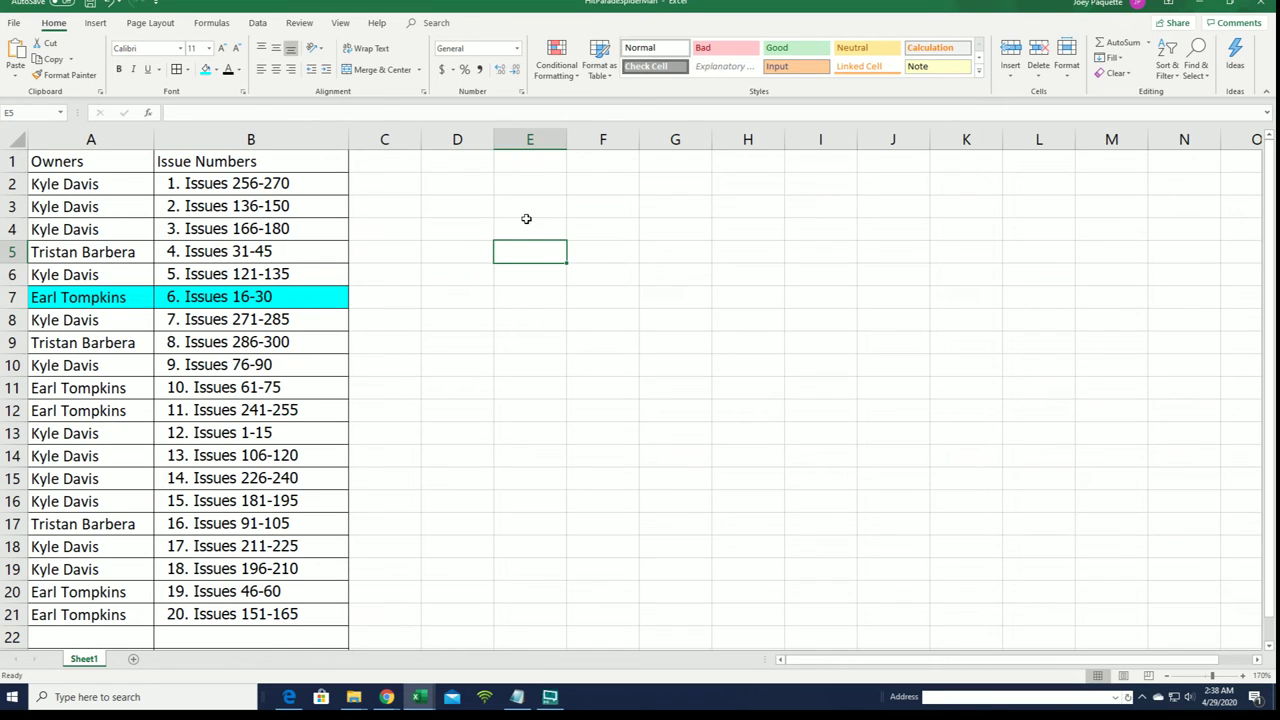